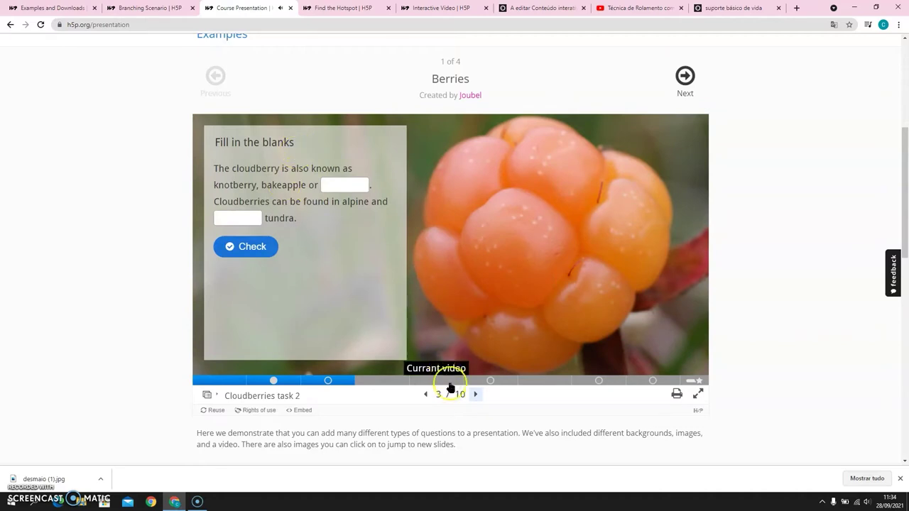
# Advance the Berries course presentation example to the Redcurrant slide and review the Image and Image Hotspots content types in the branching scenario editor.
pyautogui.click(476, 395)
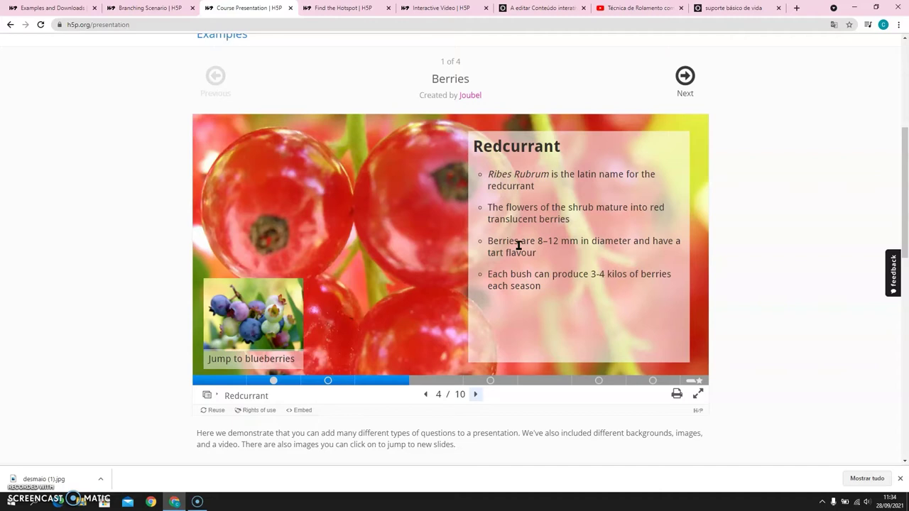
pyautogui.click(540, 8)
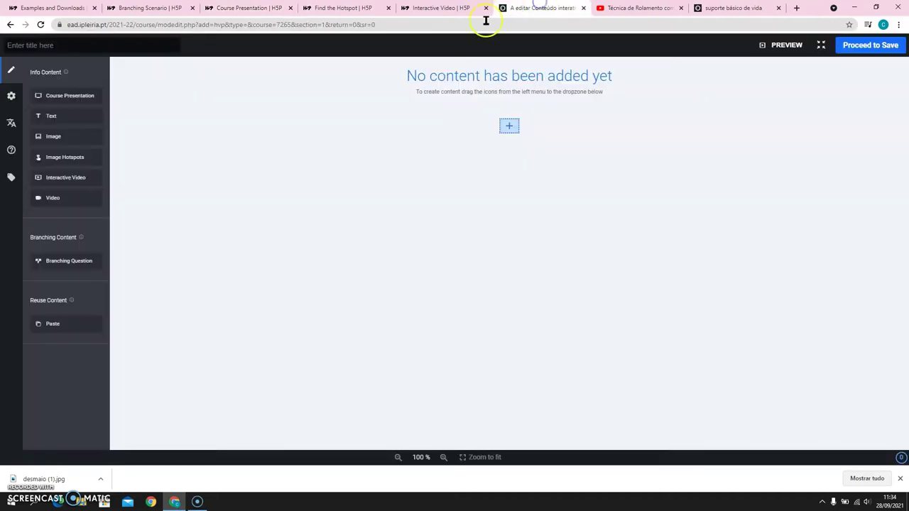
pyautogui.click(70, 136)
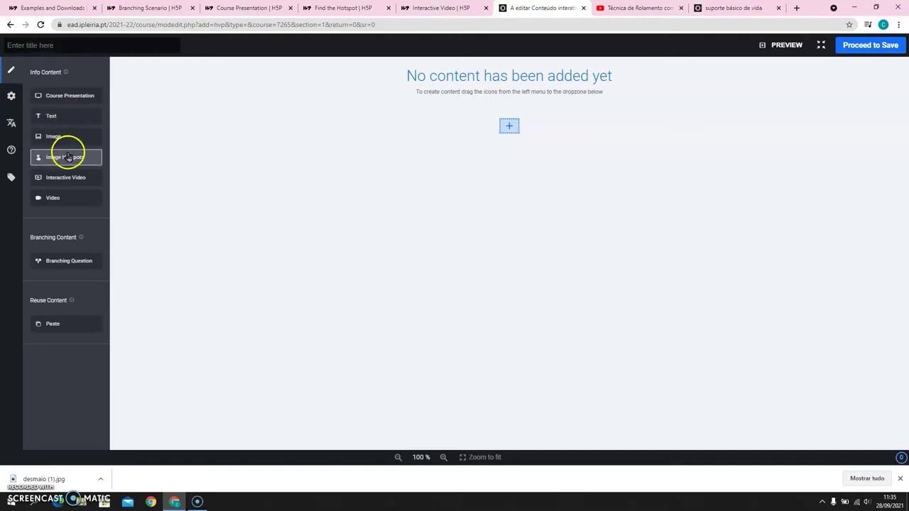
pyautogui.click(78, 159)
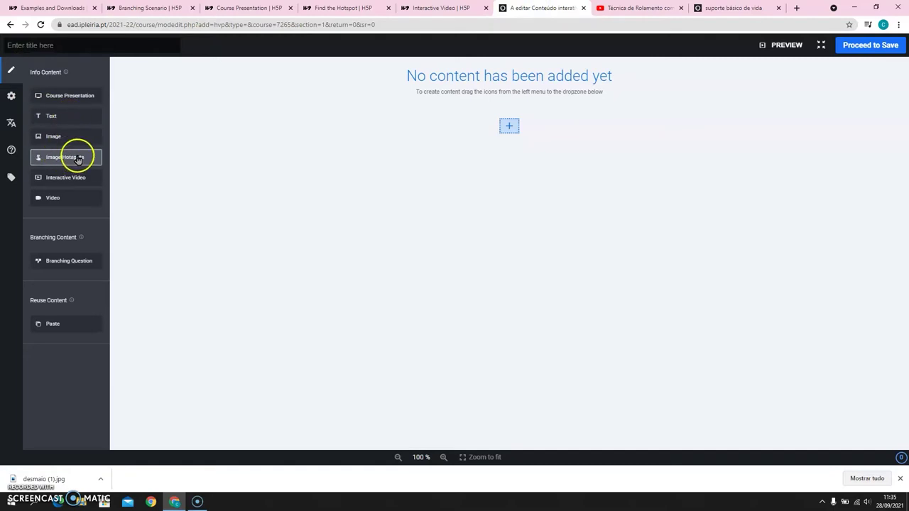
# Try the Find the Hotspot example by choosing the blackberry, and return to the branching scenario editor.
pyautogui.click(323, 7)
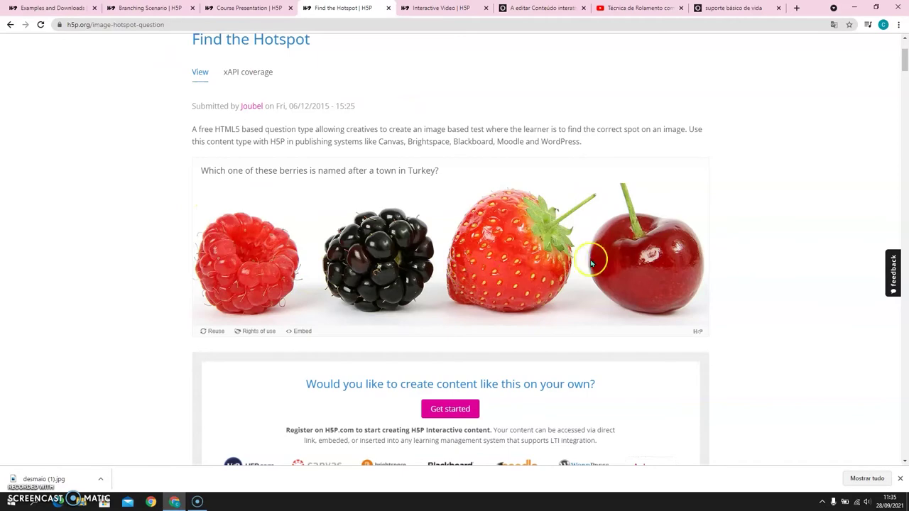
pyautogui.click(417, 261)
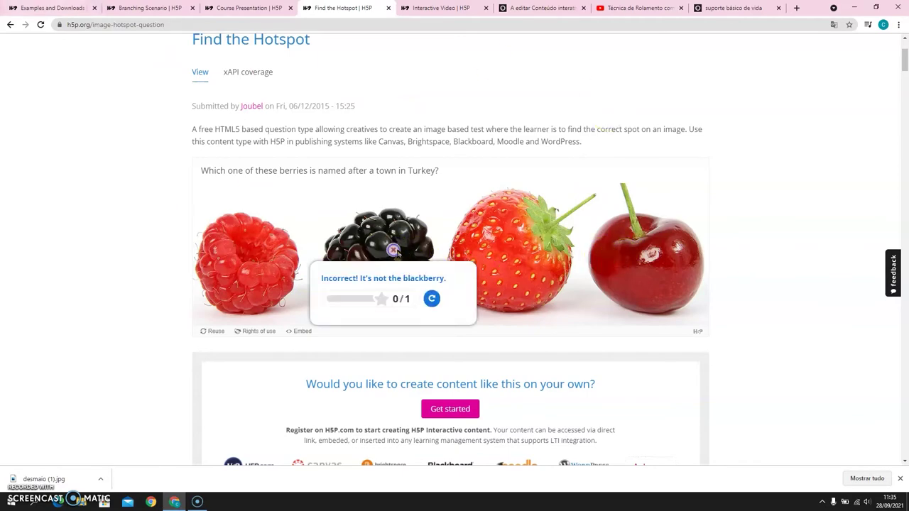
pyautogui.click(640, 8)
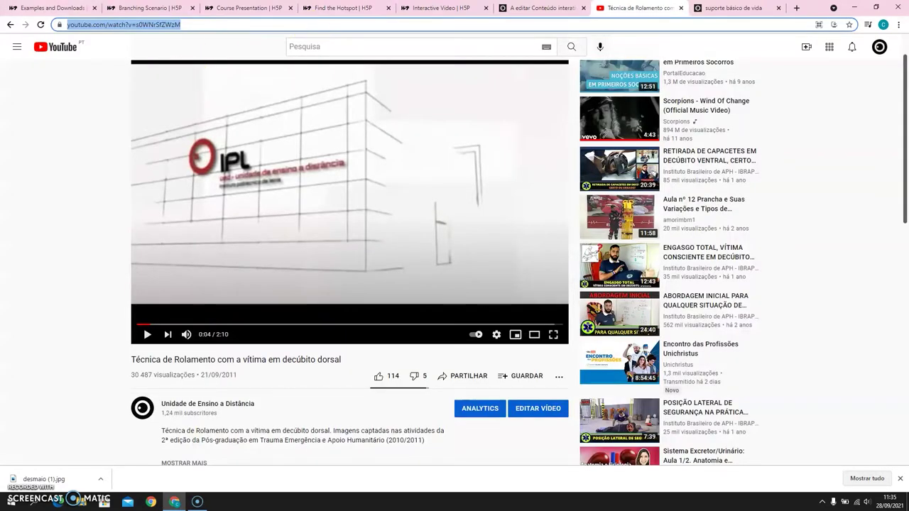
pyautogui.click(558, 8)
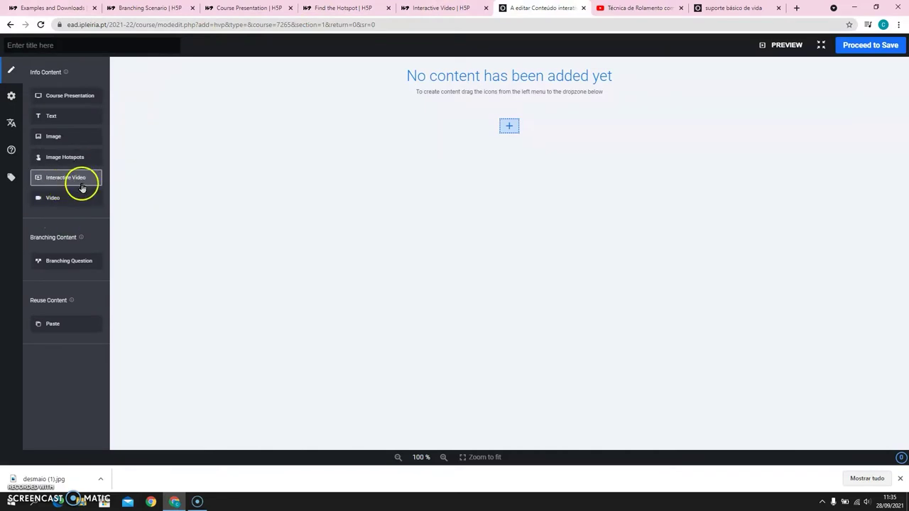
# Play the Smoothie interactive video example and check its fill-in-the-blanks question with the answers a, b and c.
pyautogui.click(447, 11)
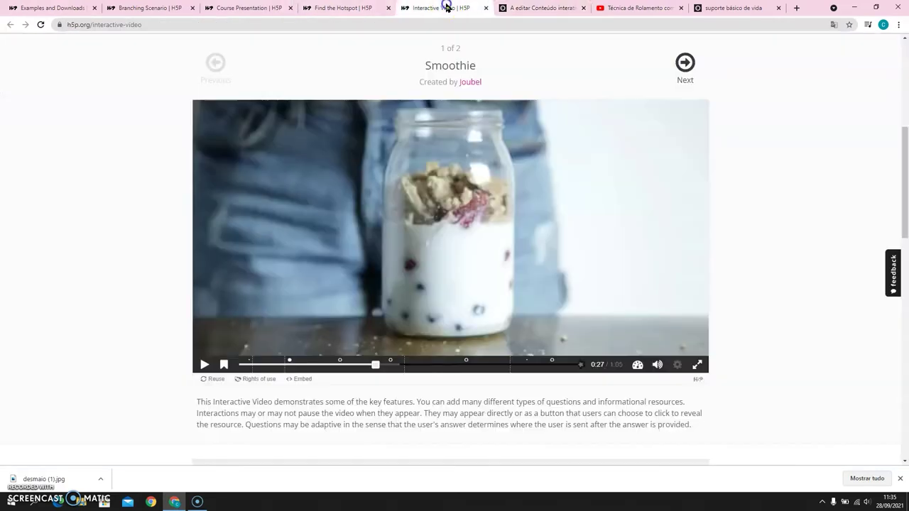
pyautogui.click(205, 365)
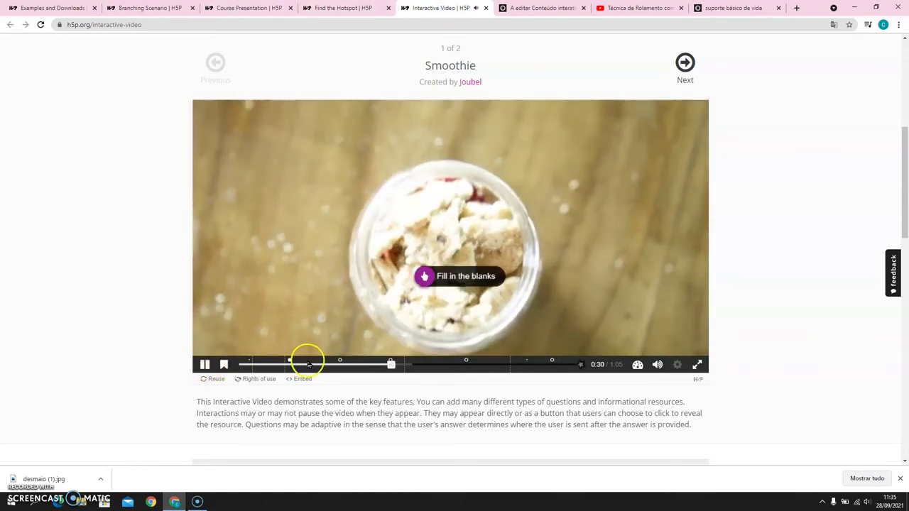
pyautogui.click(466, 275)
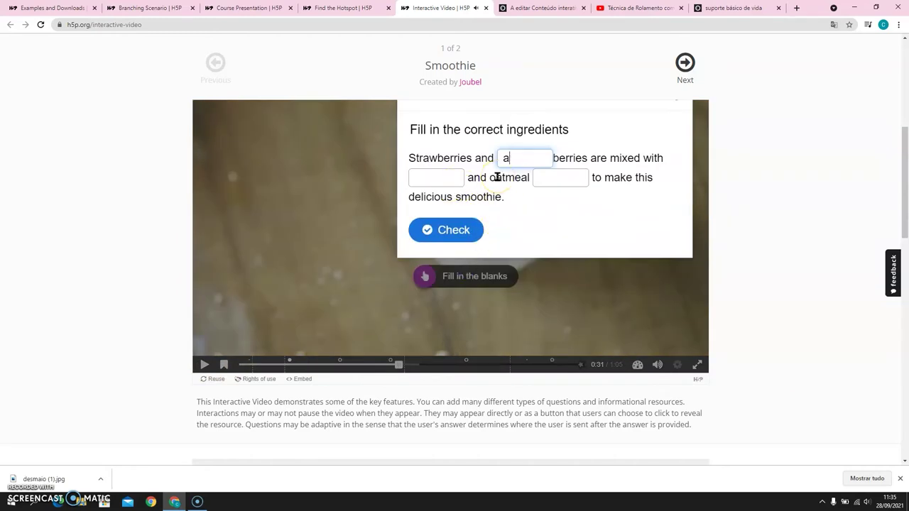
pyautogui.click(420, 177)
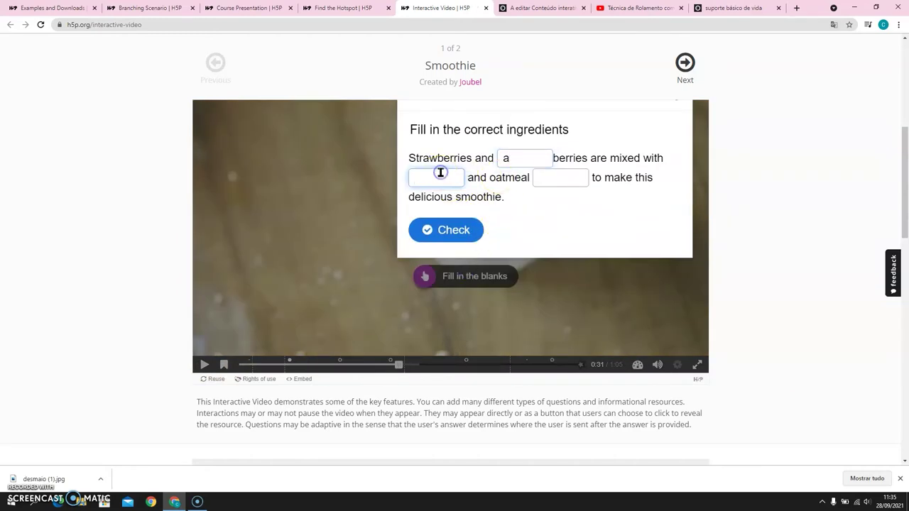
pyautogui.write('b')
pyautogui.click(546, 178)
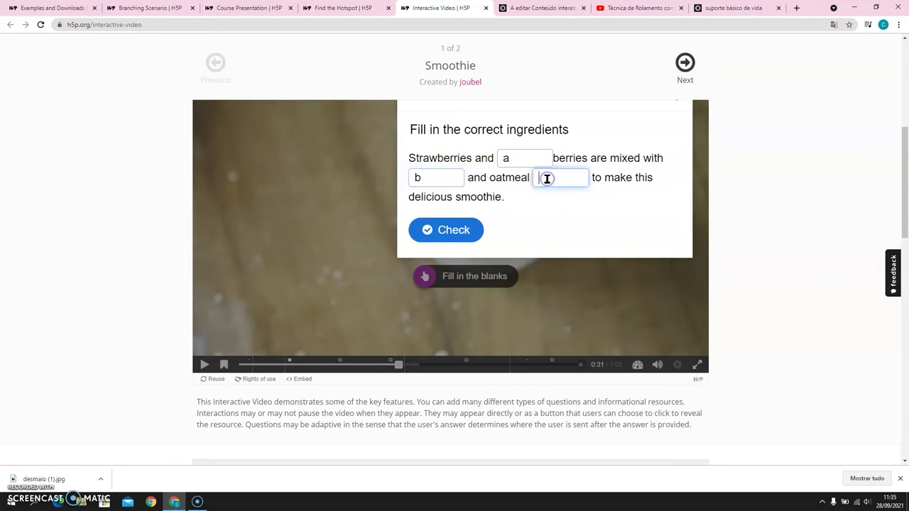
pyautogui.write('c')
pyautogui.click(462, 228)
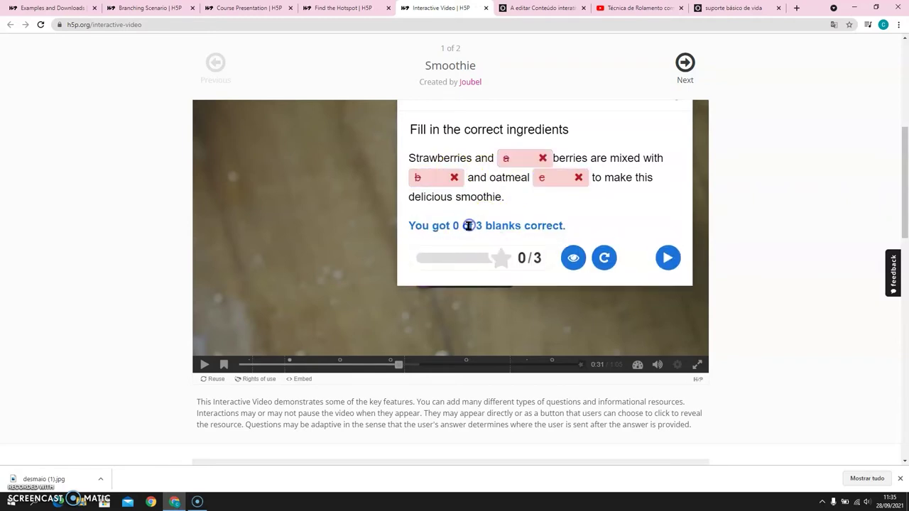
# Add a Course Presentation to the empty branching scenario and title it "Apresentação de um caso".
pyautogui.click(551, 8)
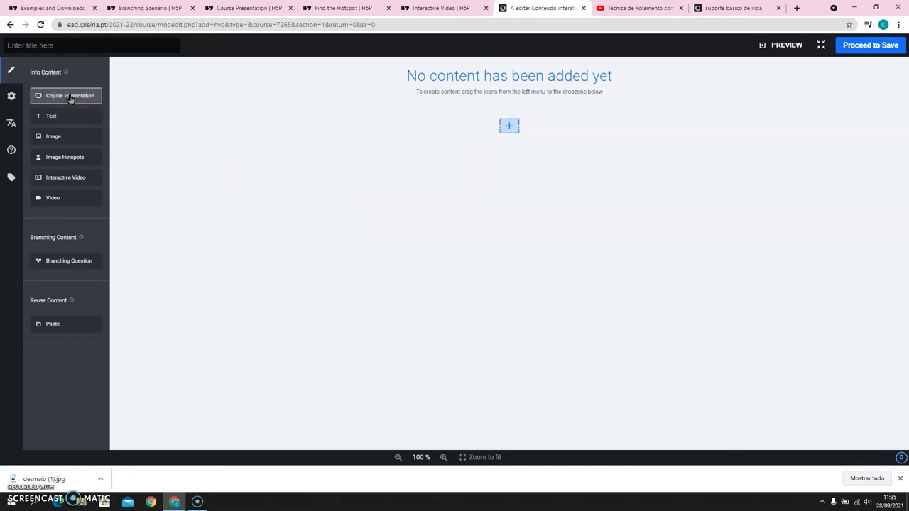
pyautogui.moveTo(70, 98); pyautogui.dragTo(514, 124)
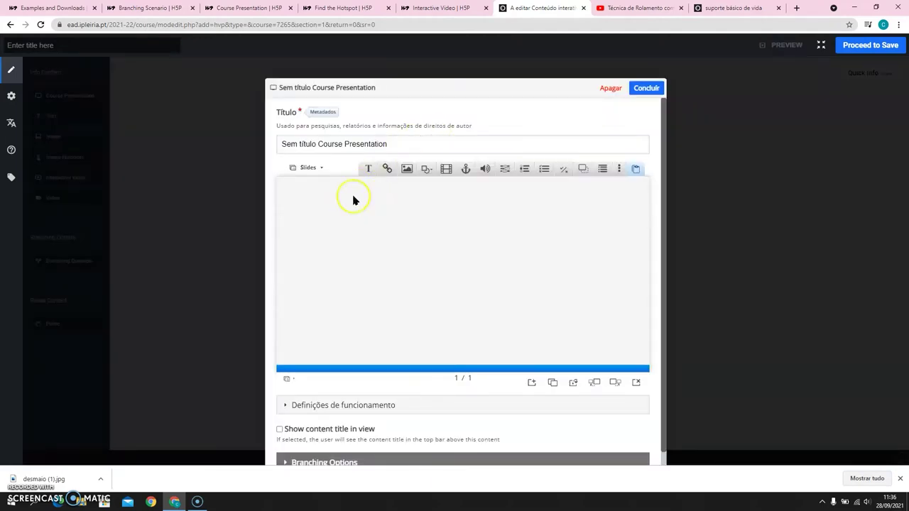
pyautogui.moveTo(389, 143); pyautogui.dragTo(287, 142)
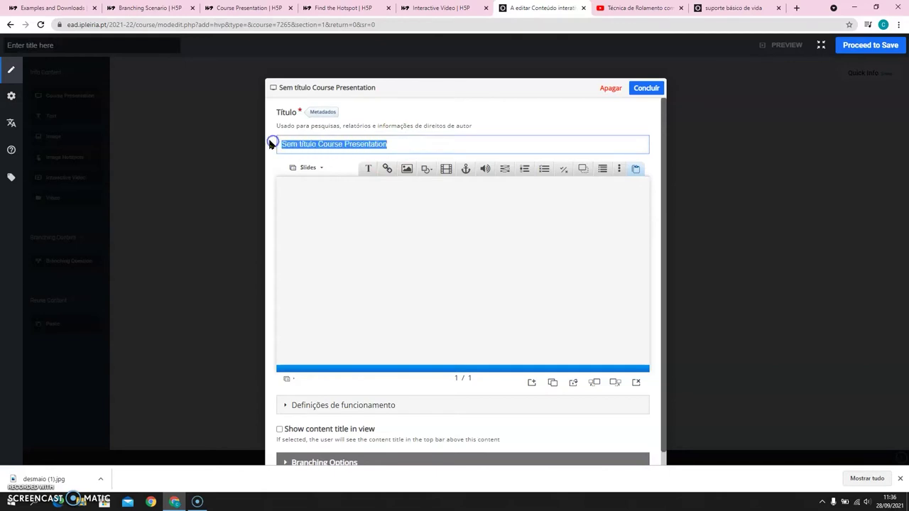
pyautogui.press('BackSpace')
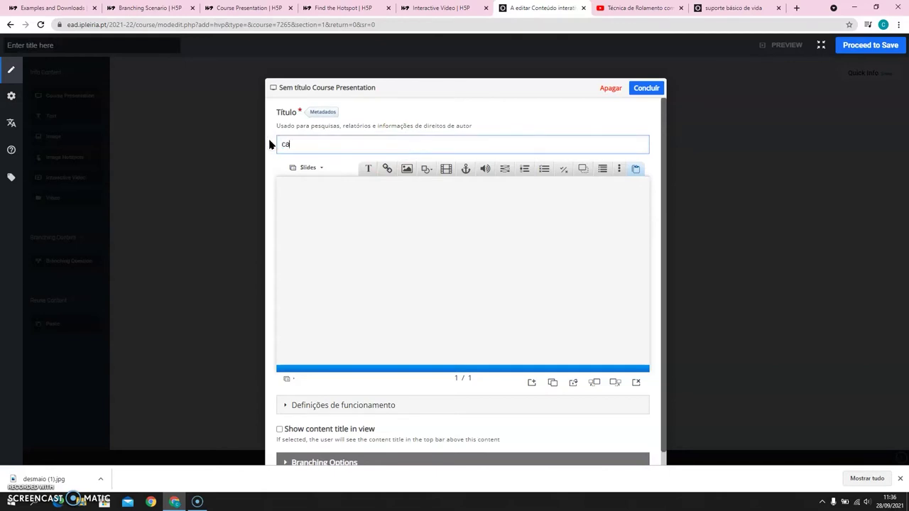
pyautogui.write('apresent')
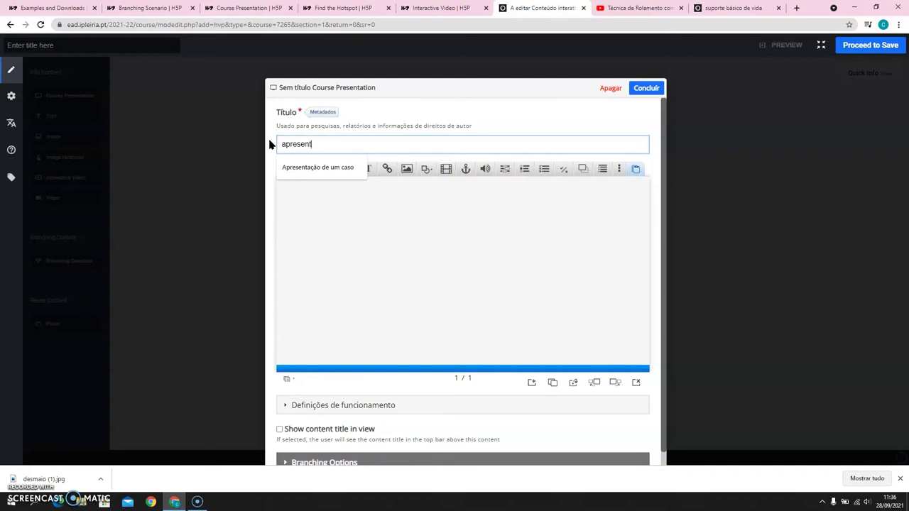
pyautogui.click(351, 169)
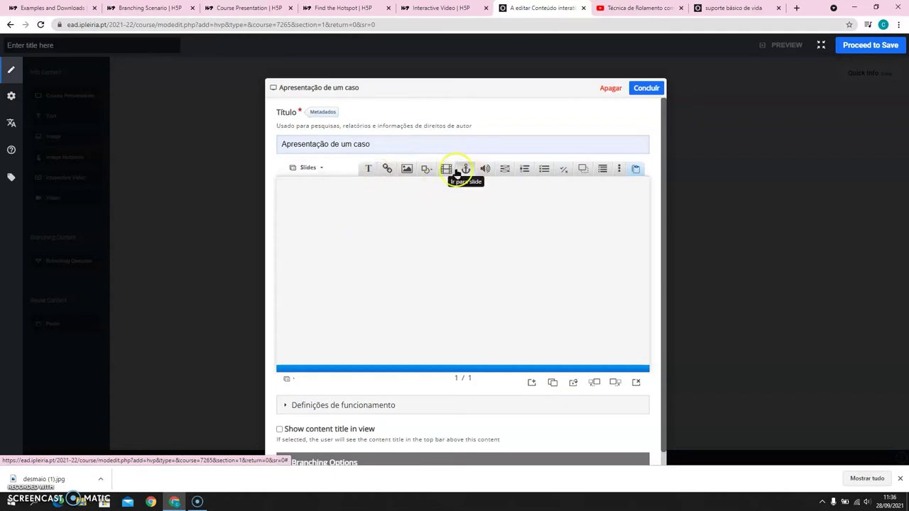
# Insert the image desmaio (1) with alternative text "imagem" and size it to fill much of the slide's left side.
pyautogui.click(406, 168)
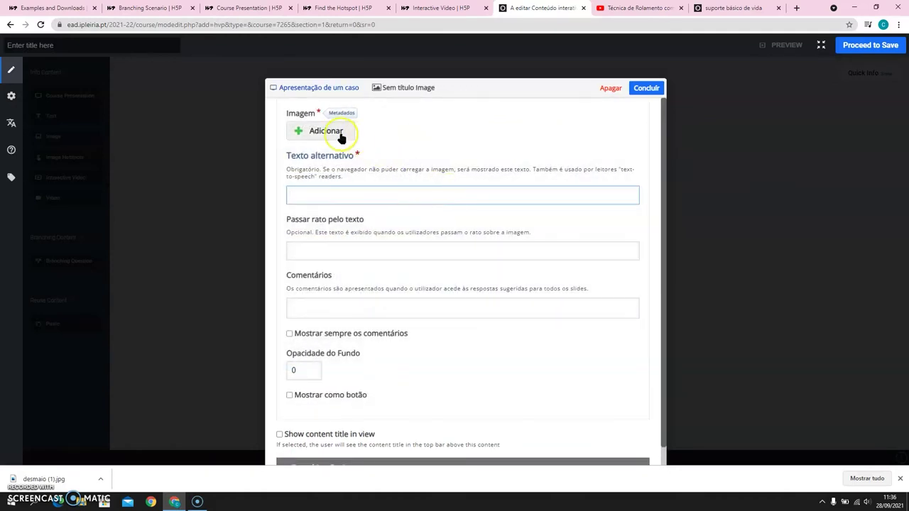
pyautogui.click(339, 137)
pyautogui.click(213, 77)
pyautogui.click(374, 242)
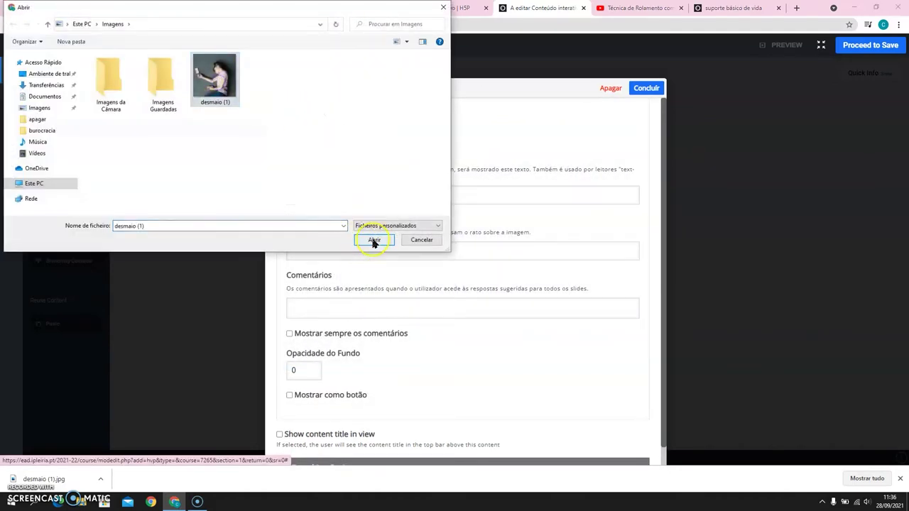
pyautogui.click(334, 247)
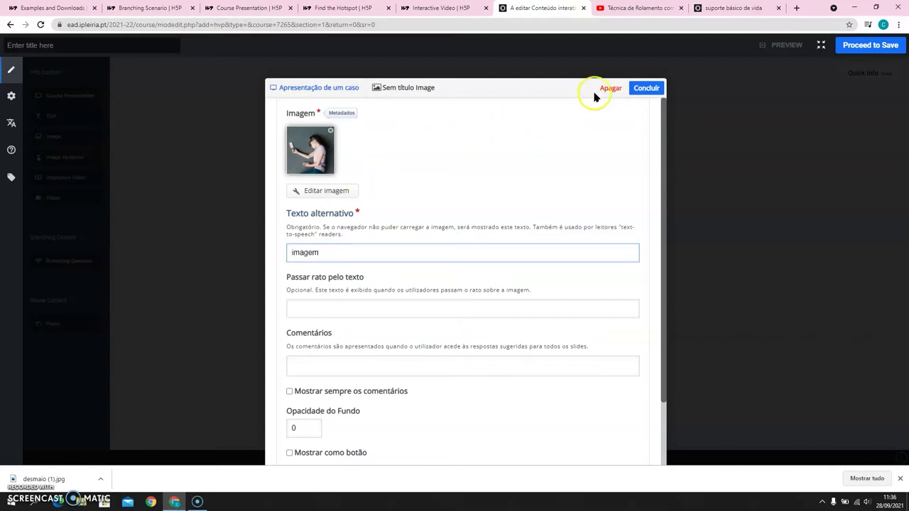
pyautogui.click(643, 90)
pyautogui.moveTo(426, 284); pyautogui.dragTo(420, 319)
pyautogui.click(495, 276)
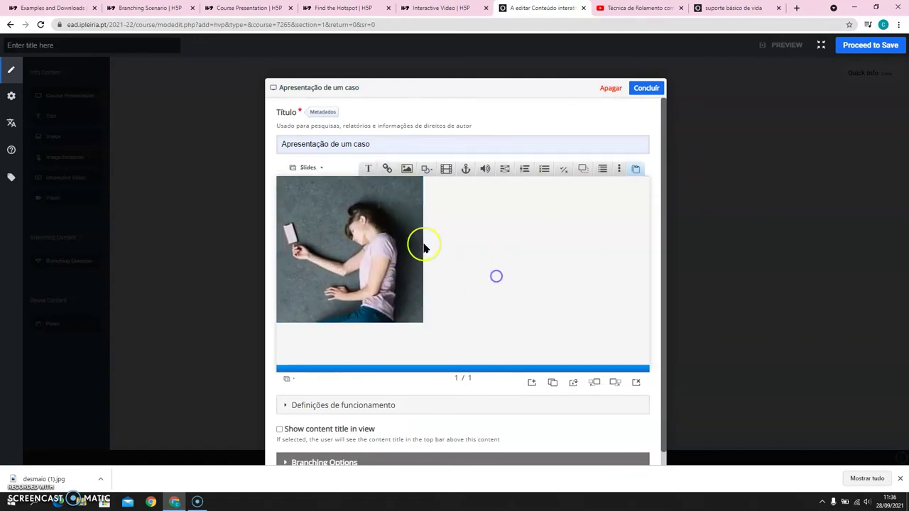
# Place the text "Lorem ipsum lorem ipsum" beside the slide image and finish the course presentation.
pyautogui.click(370, 171)
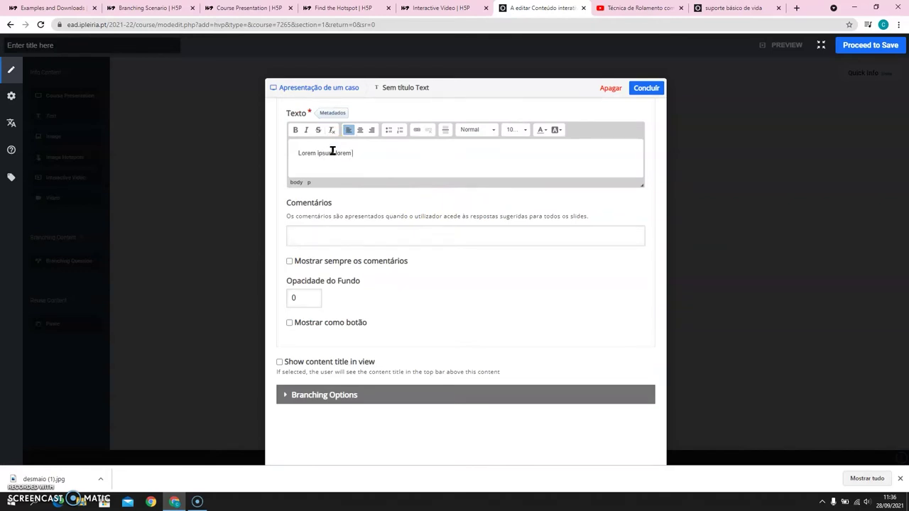
pyautogui.click(646, 88)
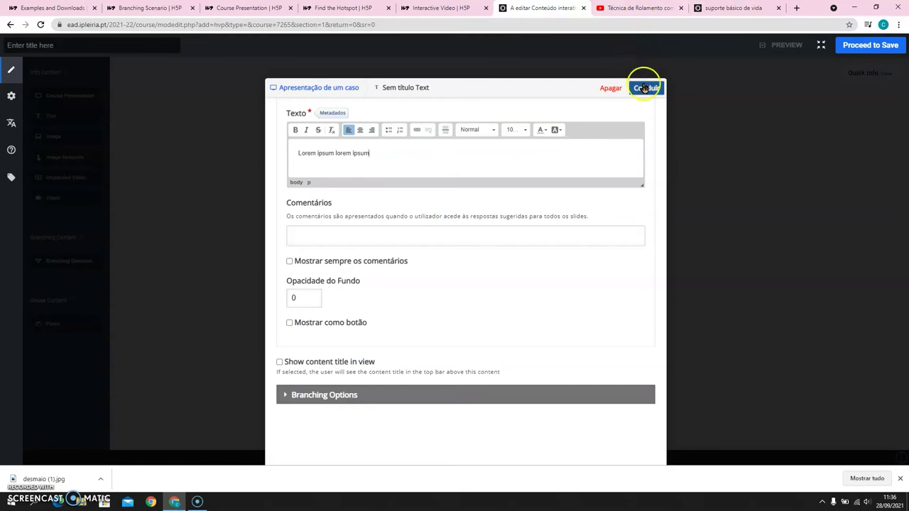
pyautogui.moveTo(467, 271); pyautogui.dragTo(524, 224)
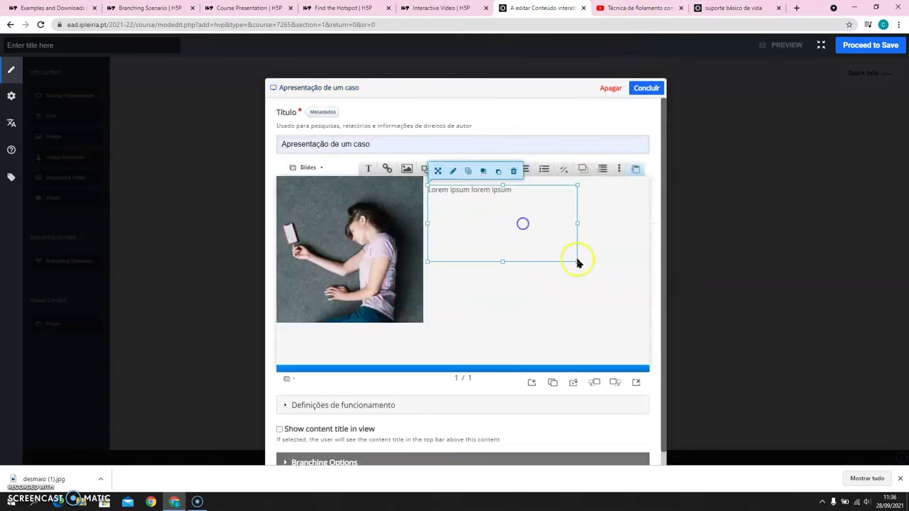
pyautogui.click(555, 285)
pyautogui.click(355, 236)
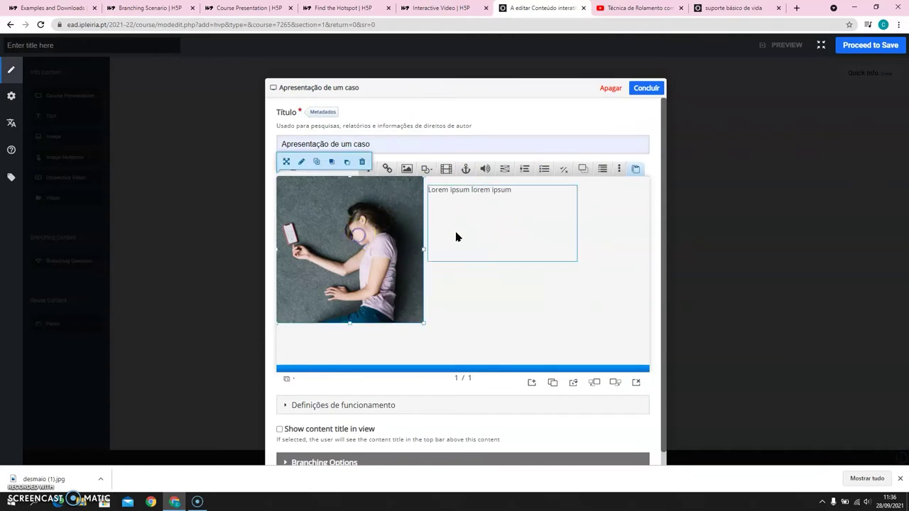
pyautogui.click(477, 221)
pyautogui.click(513, 300)
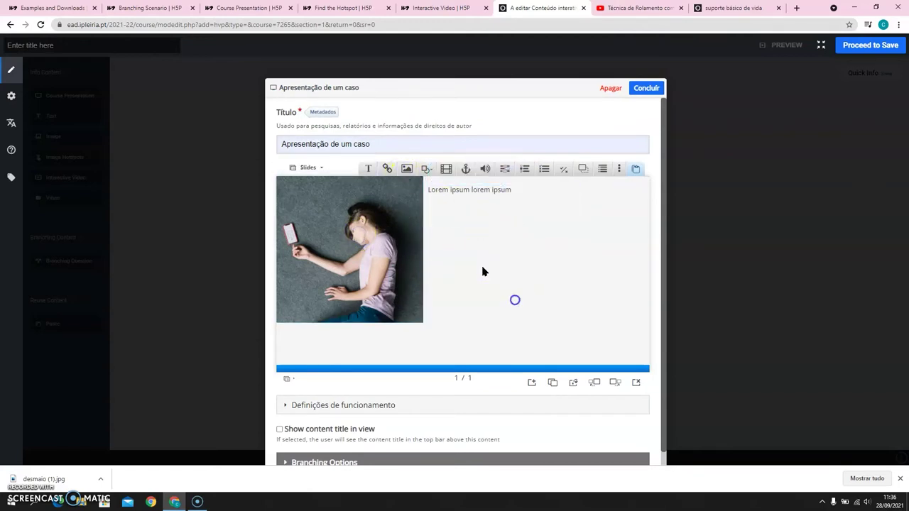
pyautogui.click(552, 385)
pyautogui.click(646, 88)
# Add a Branching Question after the course presentation and title it "pergunta 1".
pyautogui.moveTo(513, 112)
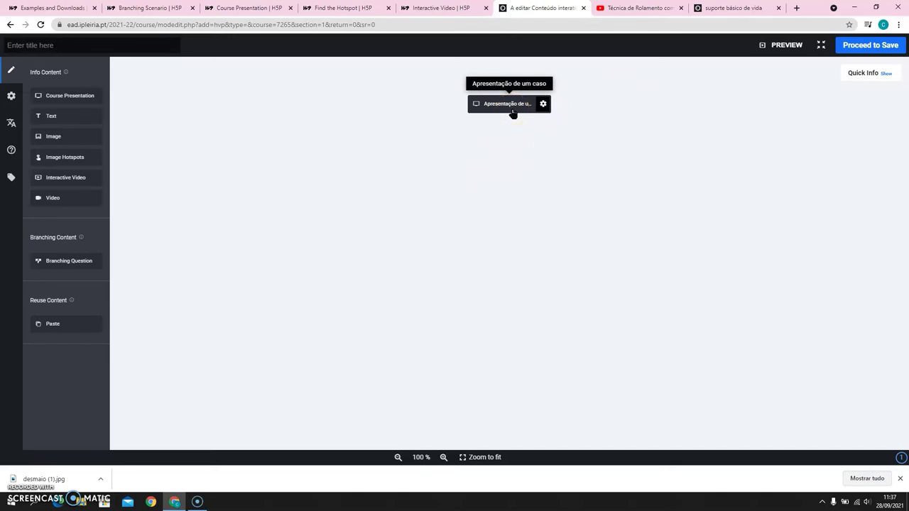
pyautogui.moveTo(63, 261); pyautogui.dragTo(508, 129)
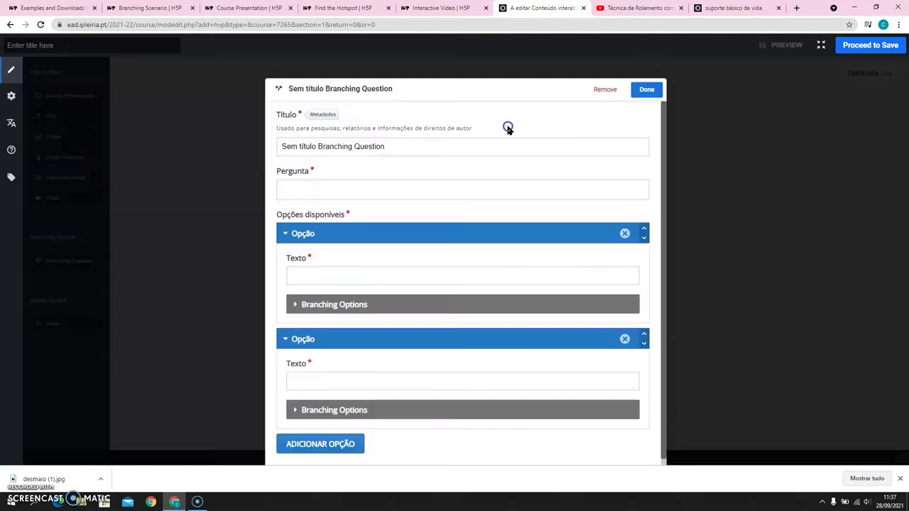
pyautogui.moveTo(436, 146); pyautogui.dragTo(315, 146)
pyautogui.click(240, 148)
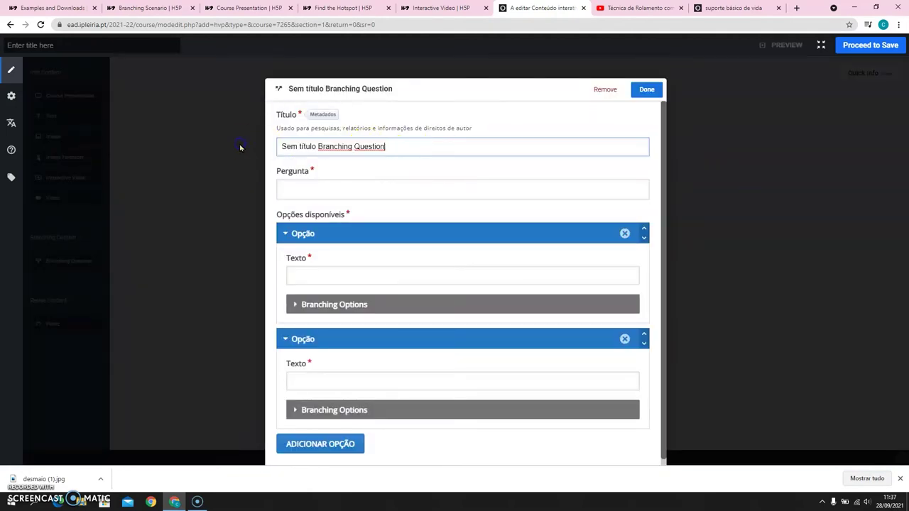
pyautogui.moveTo(405, 145); pyautogui.dragTo(280, 146)
pyautogui.press('BackSpace')
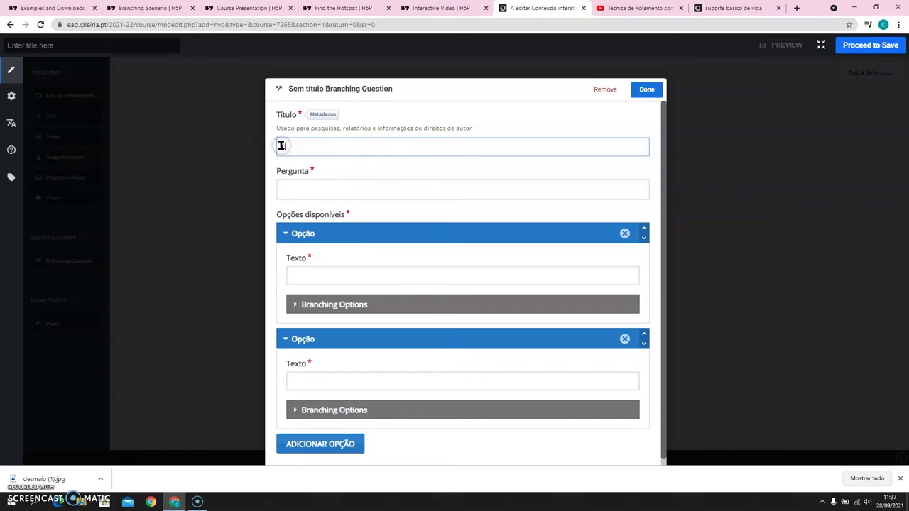
pyautogui.write('Per')
# Enter "O que farias para ajudar a vítima?" as the branching question's text.
pyautogui.click(318, 189)
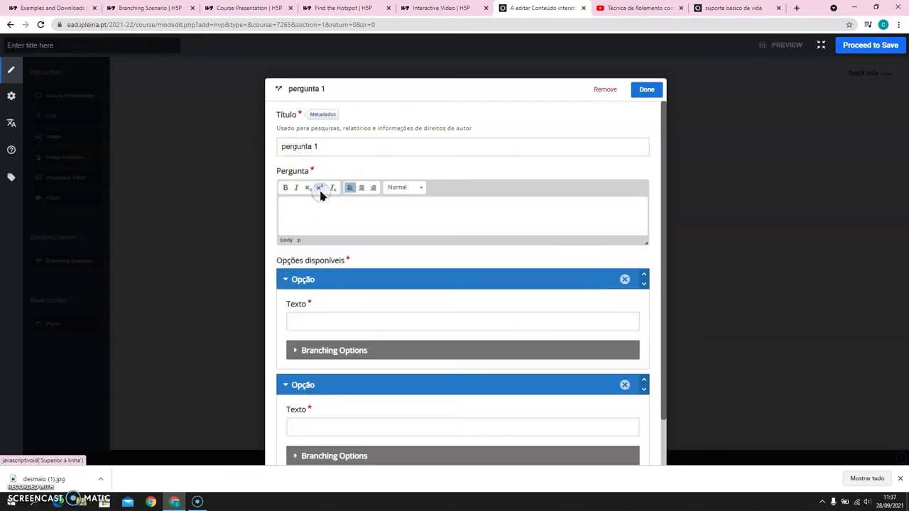
pyautogui.write('O')
pyautogui.write(' que farias para ajudar a vítima?')
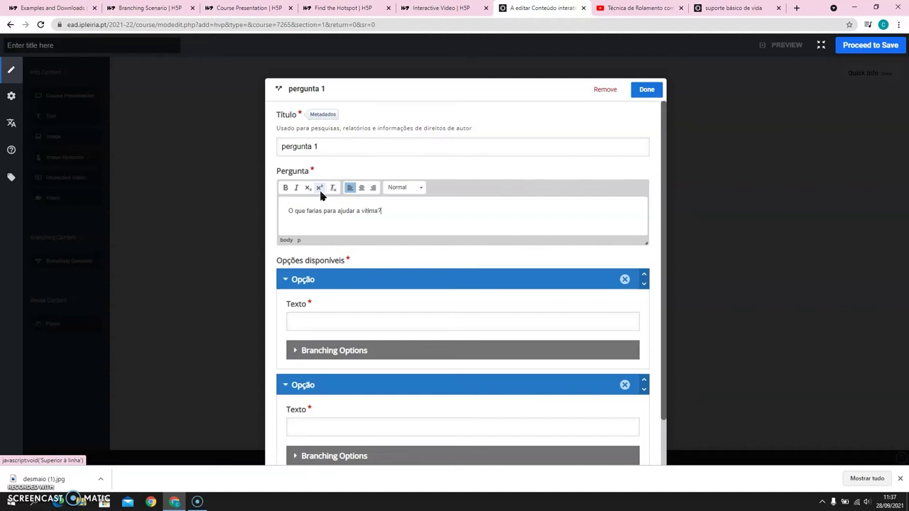
# Enter "chamar o 112" and "dar um copo de água com açúcar." as the question's two options and finish the Branching Question.
pyautogui.scroll(-1, 341, 235)
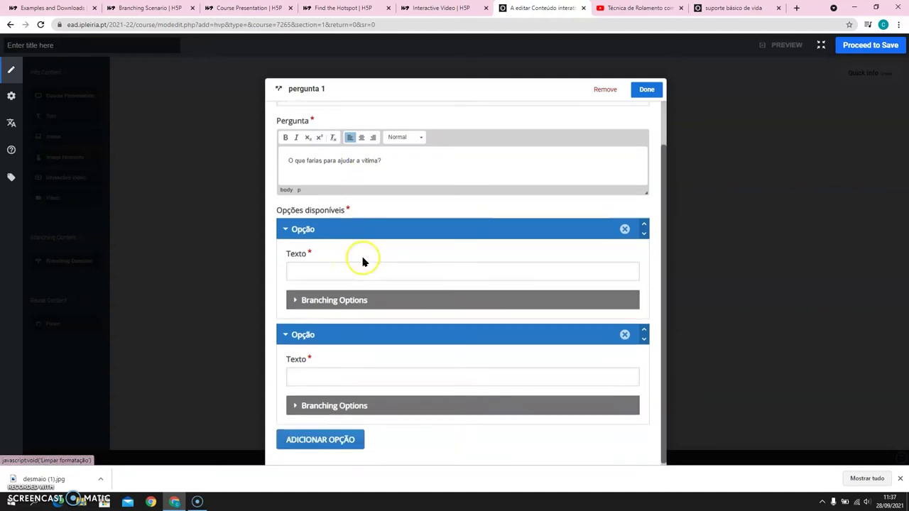
pyautogui.click(343, 268)
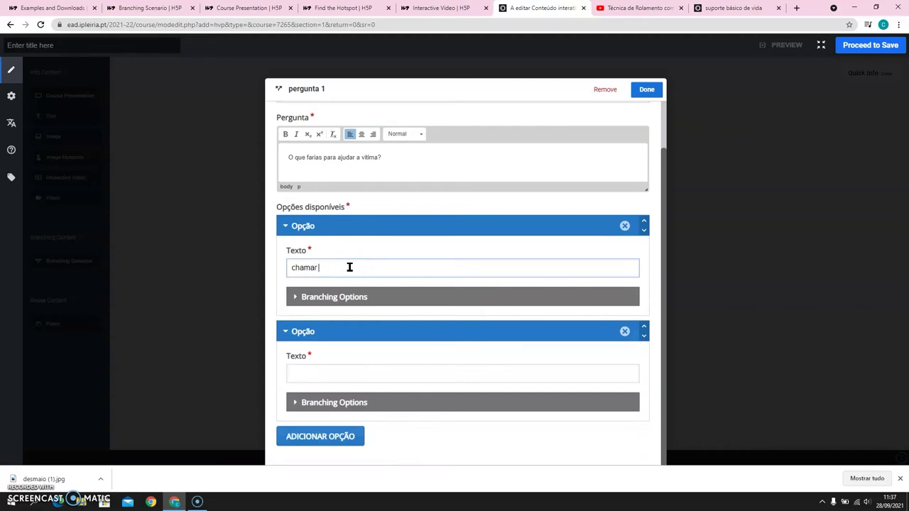
pyautogui.write('chamar o 112')
pyautogui.click(323, 371)
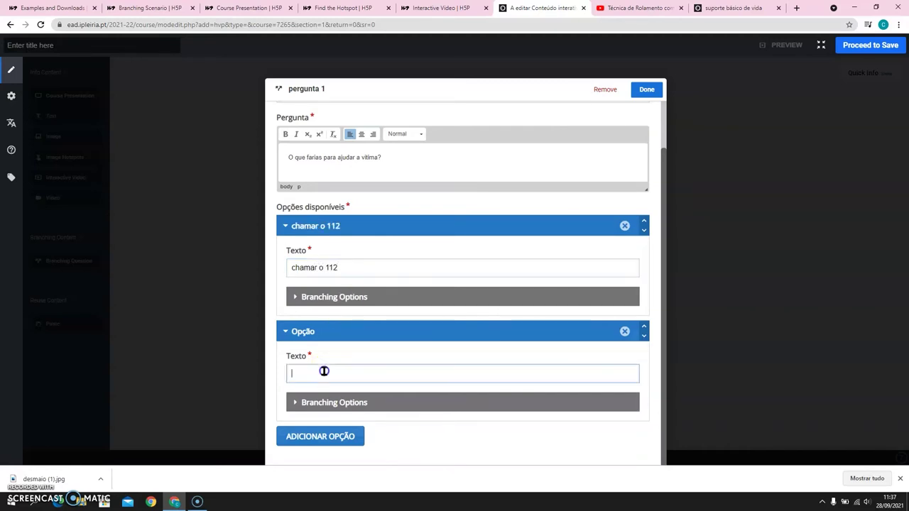
pyautogui.write('dar um copo de água com açúcar.')
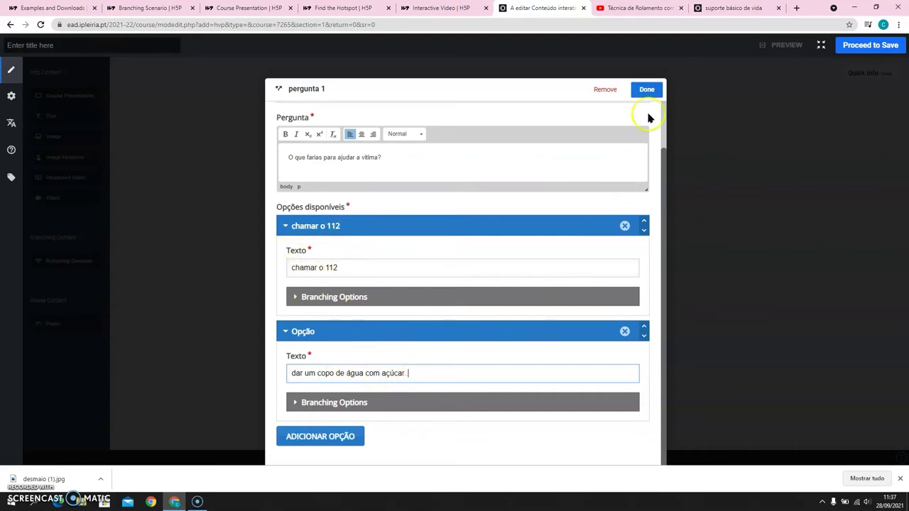
pyautogui.click(648, 89)
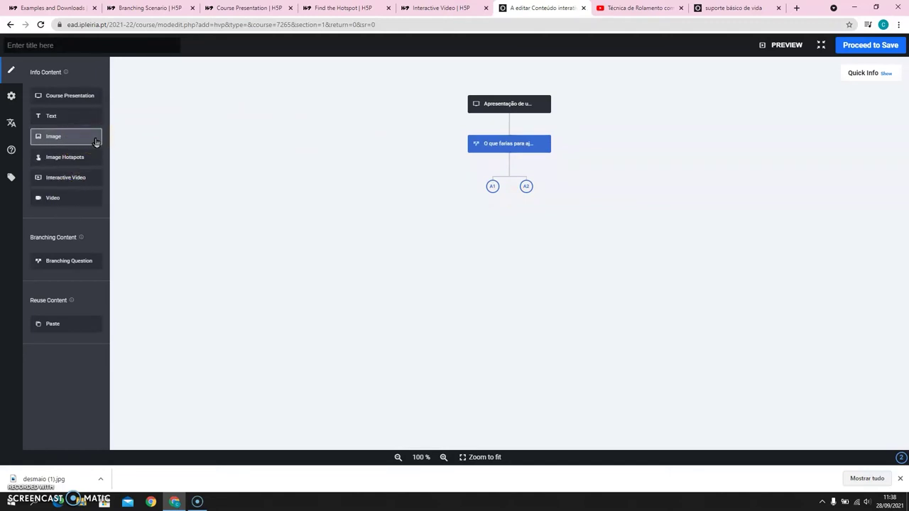
# Add a Text content under alternative A1 of the branching question reading "Correto! explicação..".
pyautogui.moveTo(92, 119); pyautogui.dragTo(488, 210)
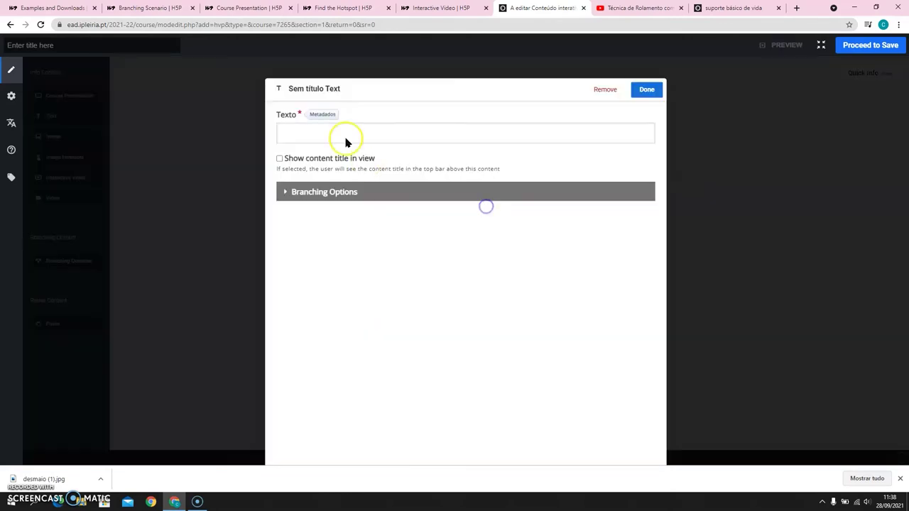
pyautogui.write('Correto! explicação.')
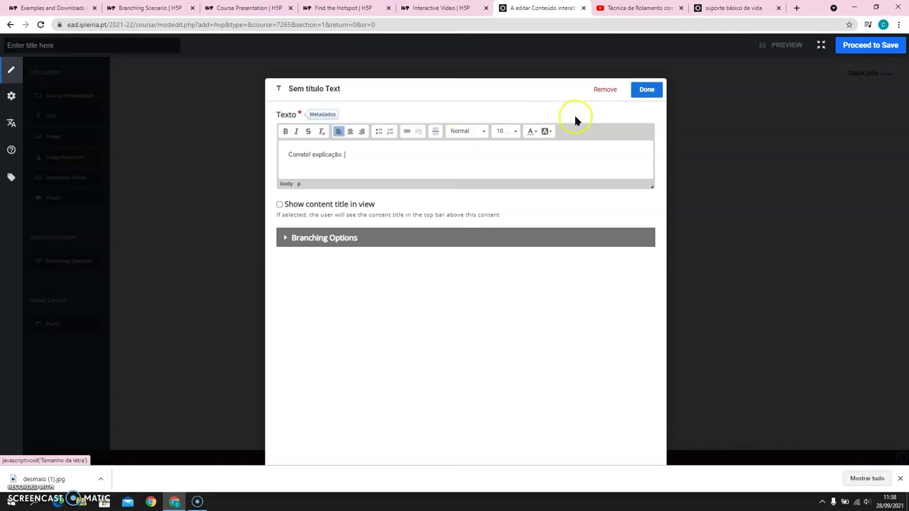
pyautogui.click(647, 89)
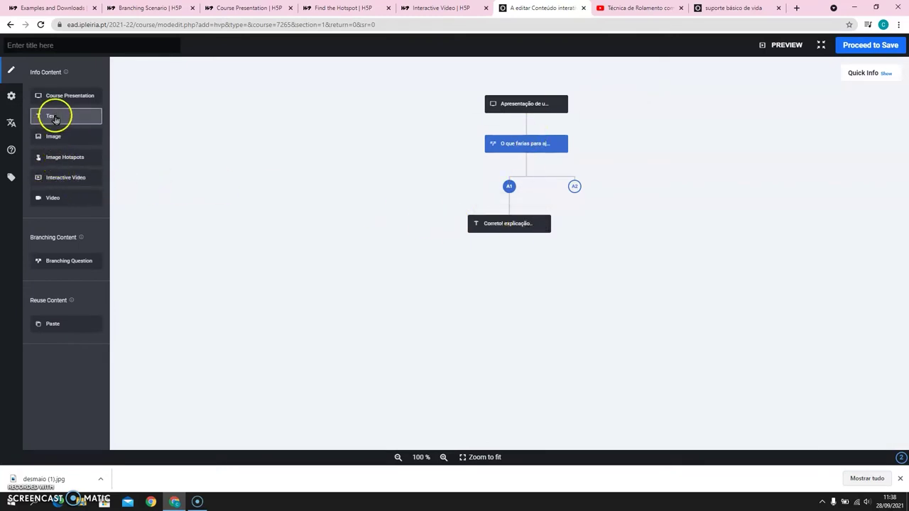
# Add a Video after the "Correto!" text, using the YouTube link of "Técnica de Rolamento com a vítima em decúbito dorsal".
pyautogui.moveTo(55, 197); pyautogui.dragTo(495, 246)
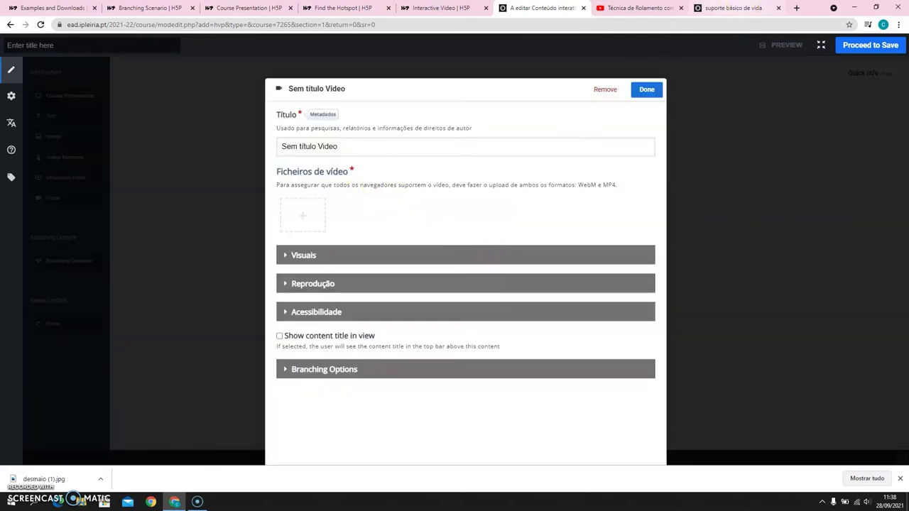
pyautogui.click(633, 7)
pyautogui.click(206, 25)
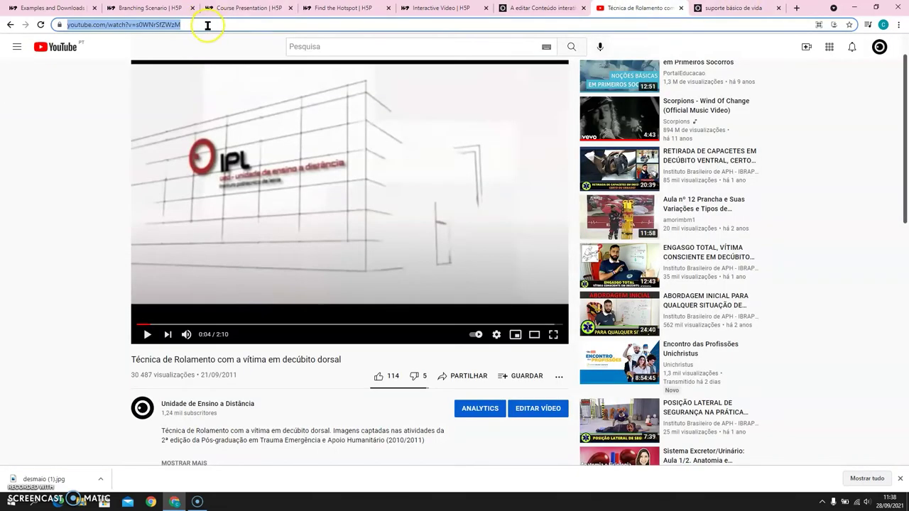
pyautogui.click(542, 8)
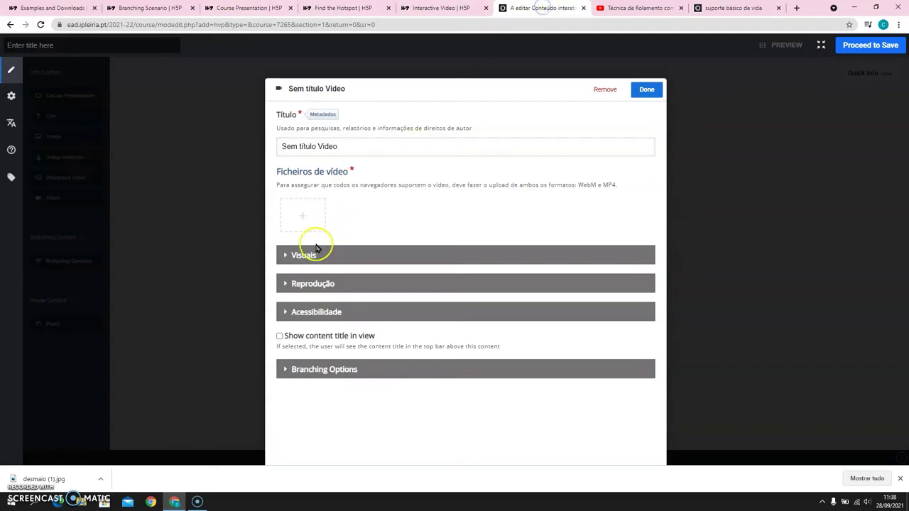
pyautogui.click(301, 218)
pyautogui.click(473, 254)
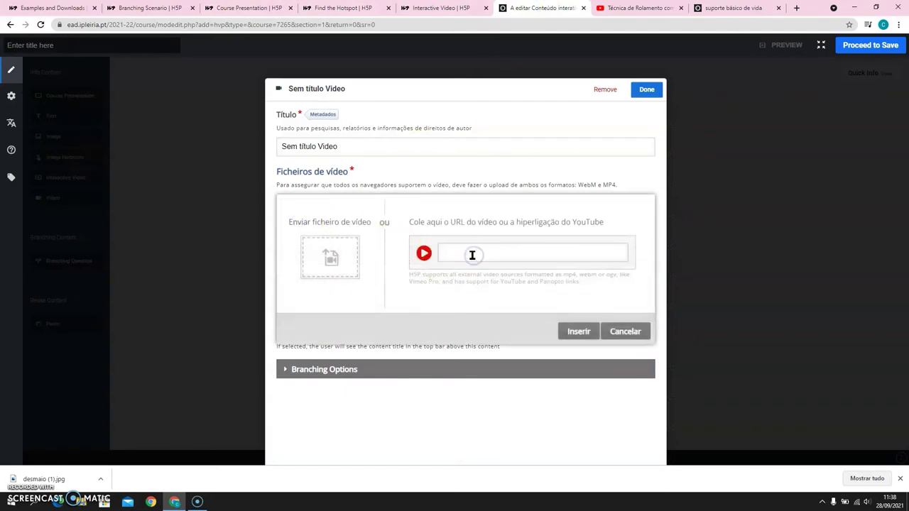
pyautogui.hotkey('ctrl', 'v')
pyautogui.click(577, 333)
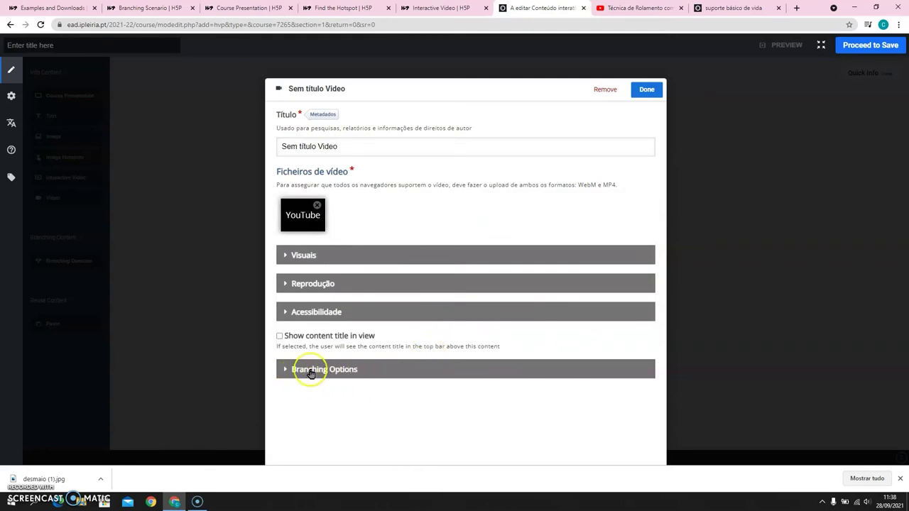
# Make this video jump to the branch "Apresentação de um caso (Course Presentation)" after it ends, and finish the video.
pyautogui.click(339, 371)
pyautogui.click(351, 412)
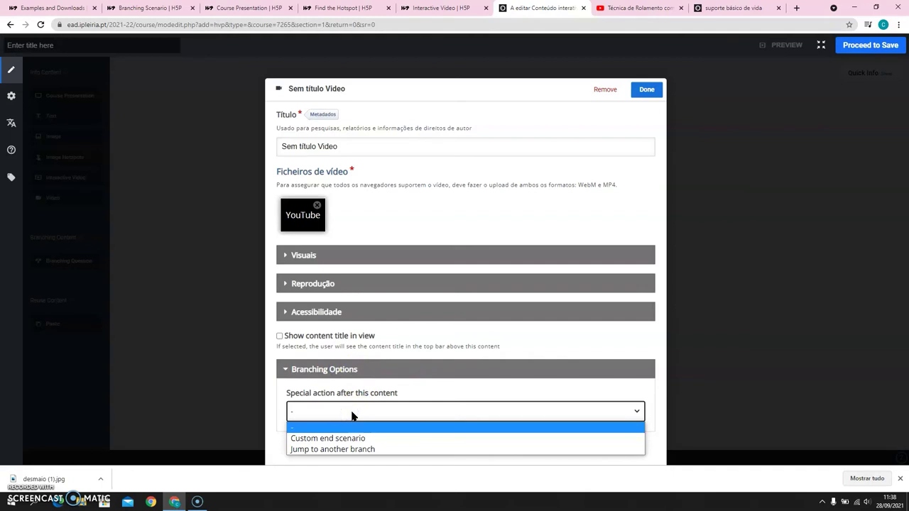
pyautogui.click(337, 450)
pyautogui.scroll(-1, 346, 444)
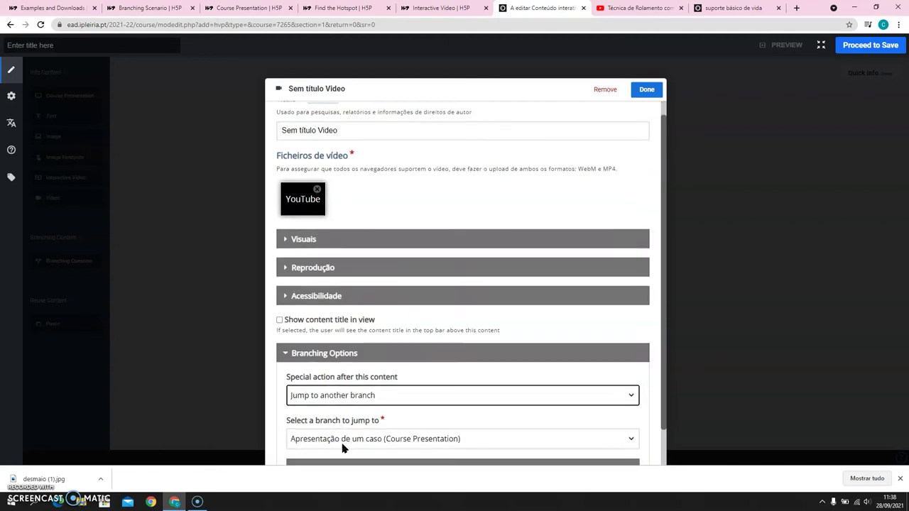
pyautogui.click(397, 400)
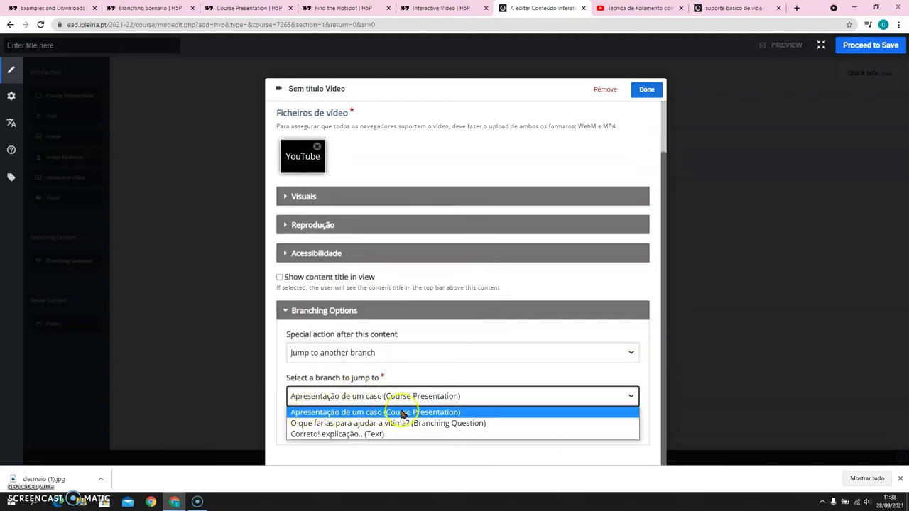
pyautogui.click(442, 413)
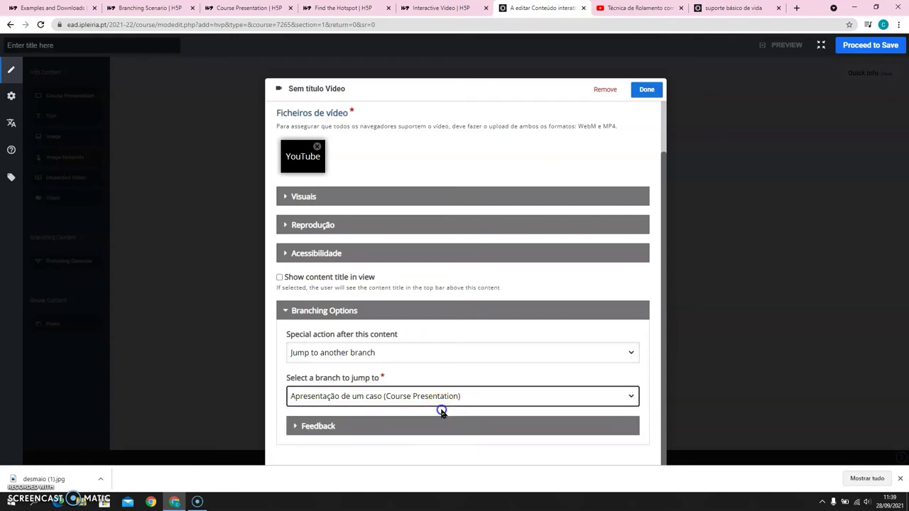
pyautogui.click(378, 353)
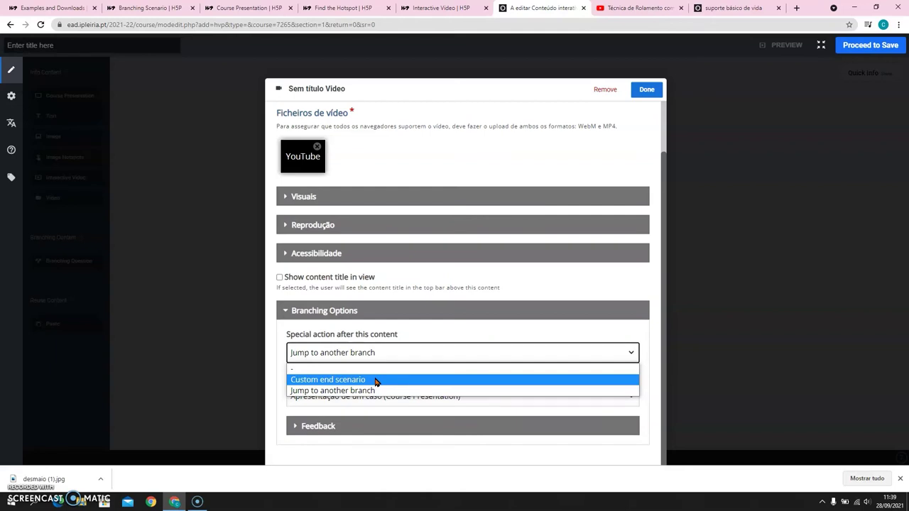
pyautogui.click(440, 332)
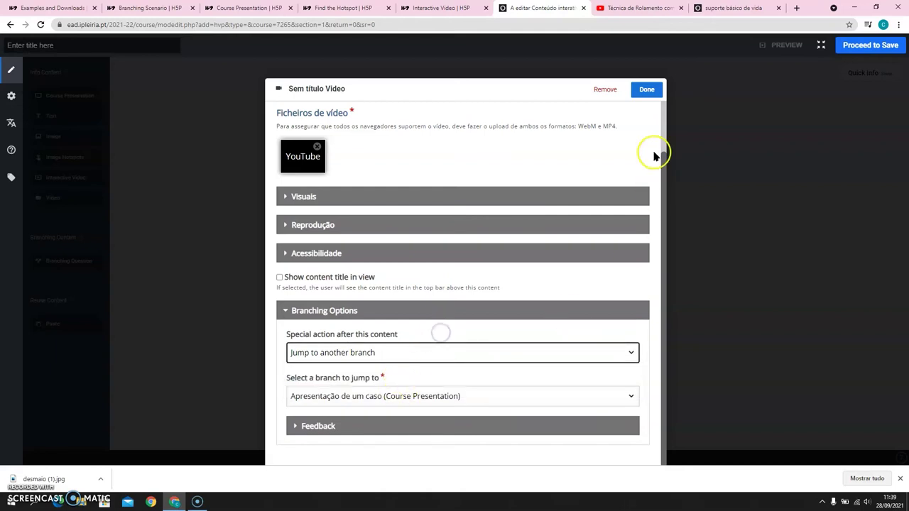
pyautogui.click(647, 89)
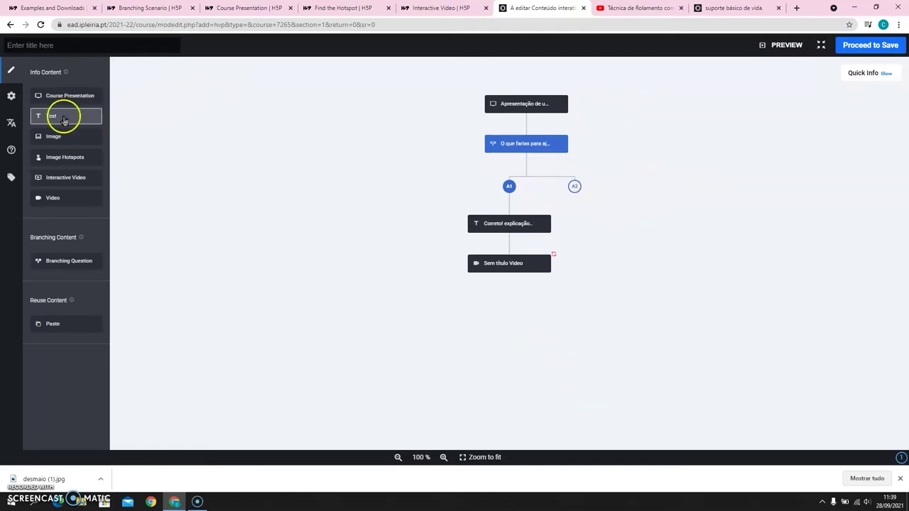
# Add a Text content under alternative A2 of the branching question reading "Tenta novamente..verifica o vídeo...".
pyautogui.moveTo(61, 118); pyautogui.dragTo(576, 205)
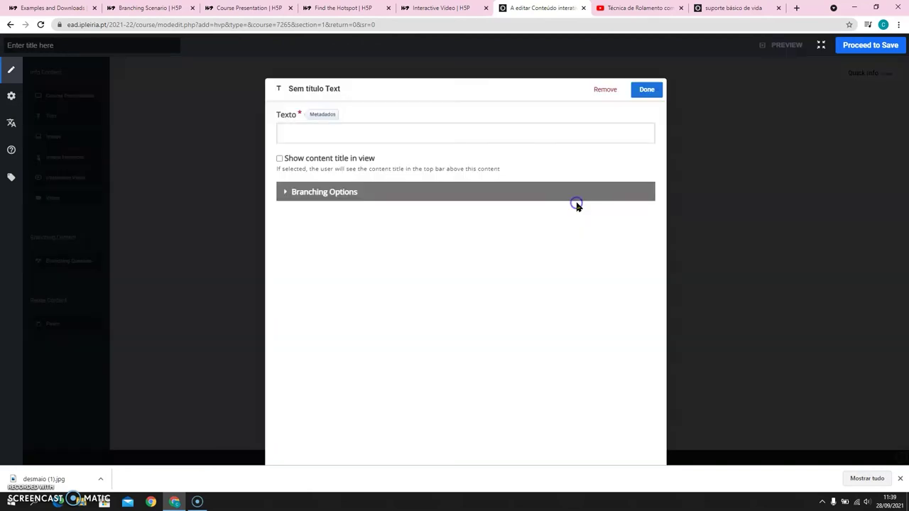
pyautogui.click(309, 132)
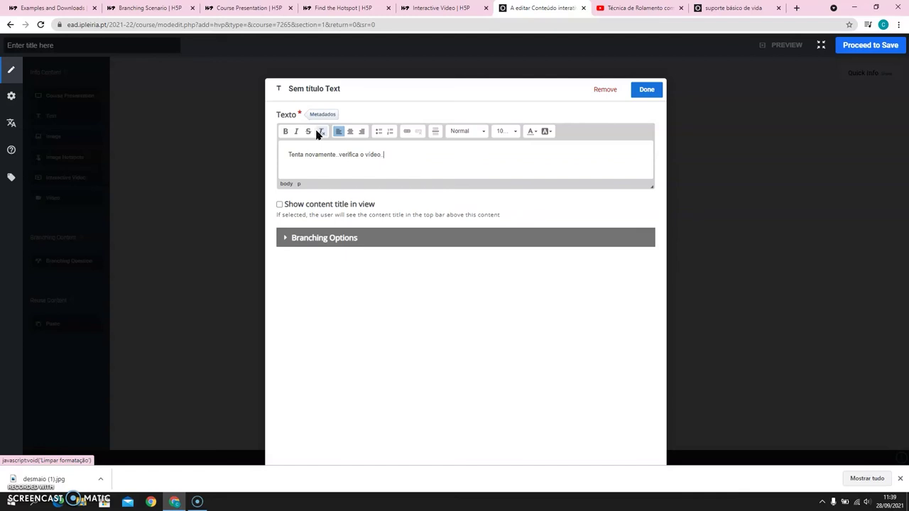
pyautogui.click(645, 90)
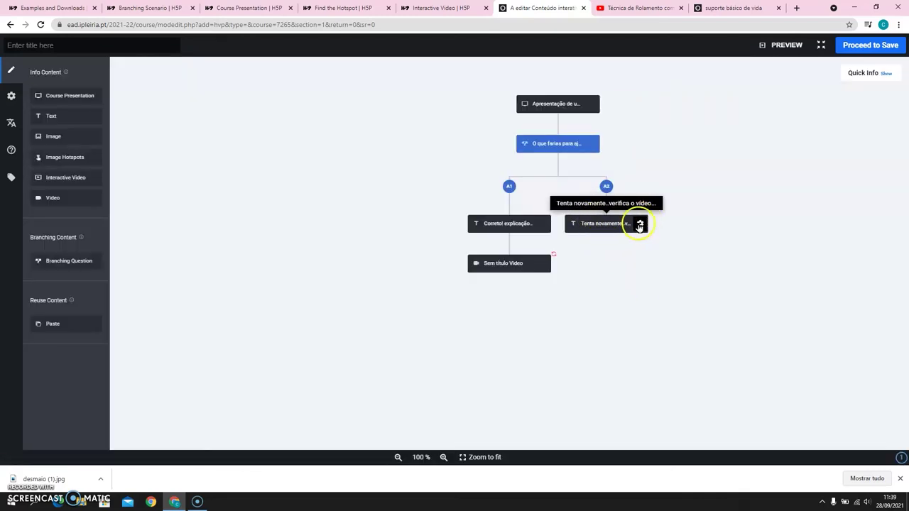
# Add a Video after the "Tenta novamente" text, using the same YouTube link of the "Técnica de Rolamento" video.
pyautogui.moveTo(57, 196); pyautogui.dragTo(604, 245)
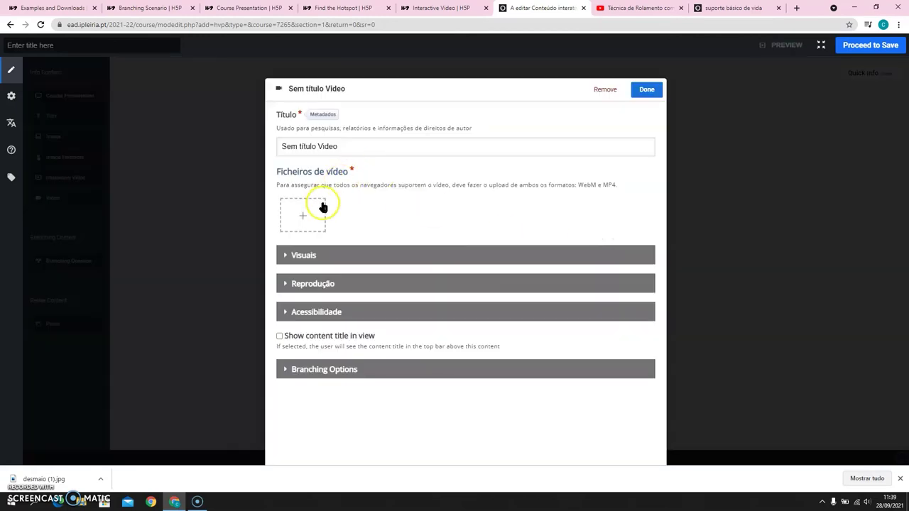
pyautogui.click(639, 8)
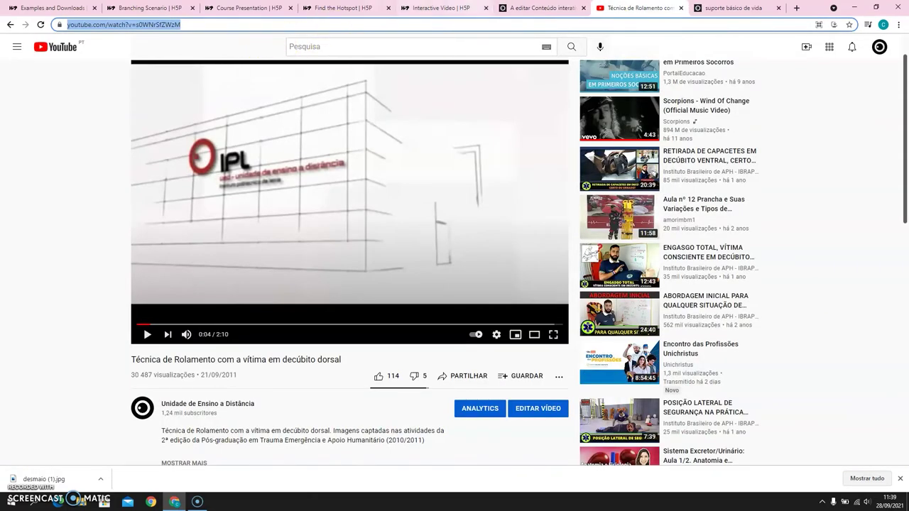
pyautogui.click(518, 8)
pyautogui.click(307, 209)
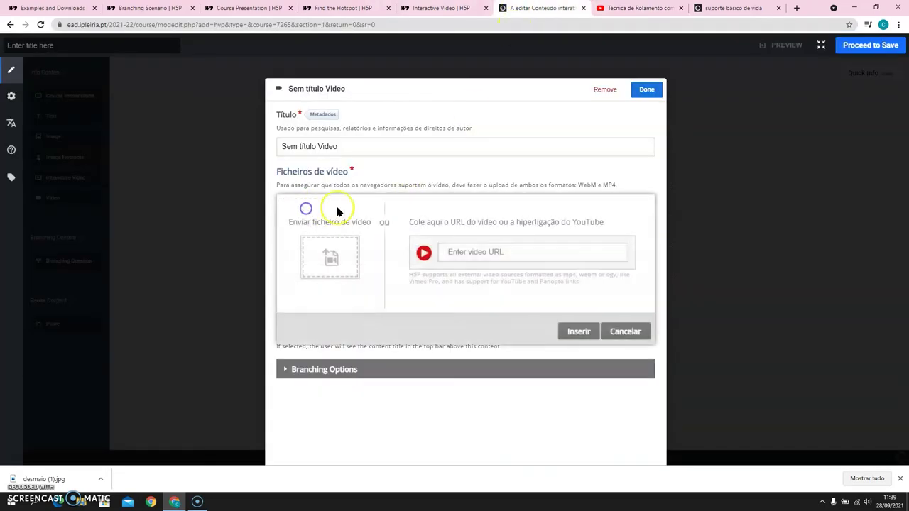
pyautogui.click(465, 250)
pyautogui.hotkey('ctrl', 'v')
pyautogui.click(581, 332)
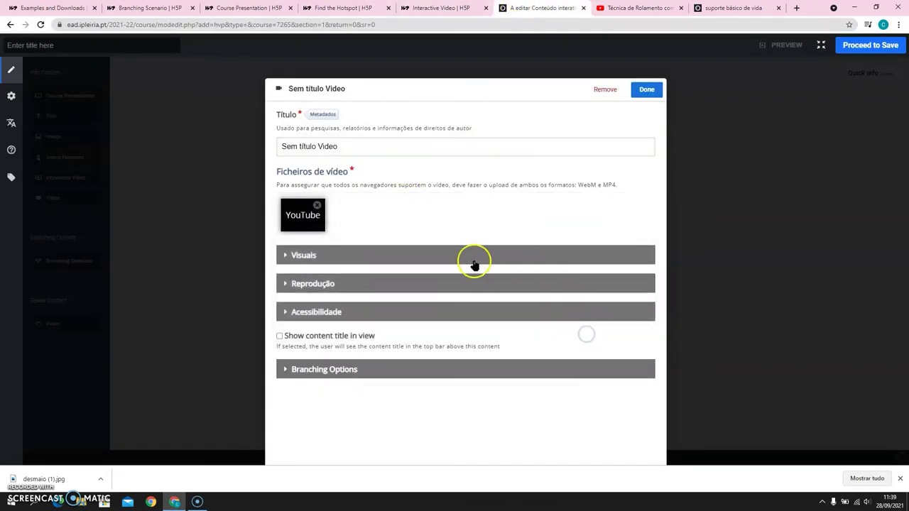
# Make the A2 video jump to the branching question "O que farias para ajudar a vítima?" after it ends, and finish the video.
pyautogui.click(353, 377)
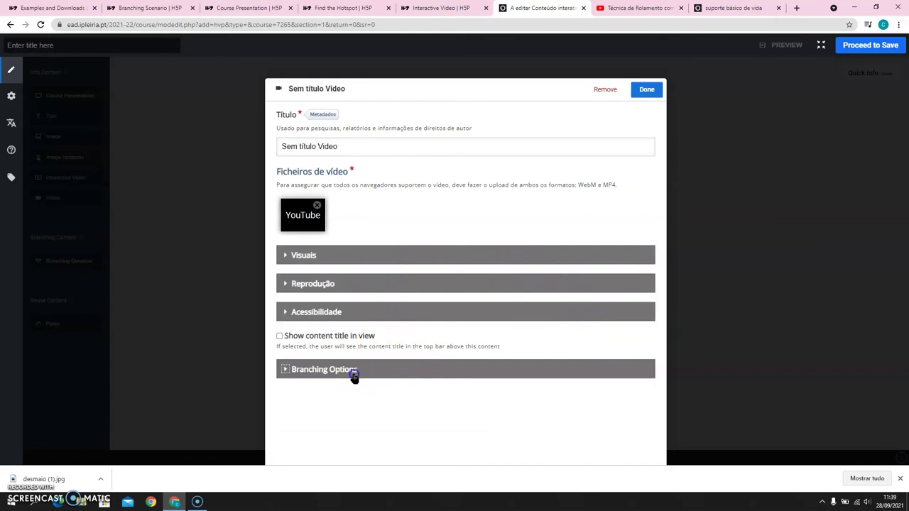
pyautogui.click(434, 412)
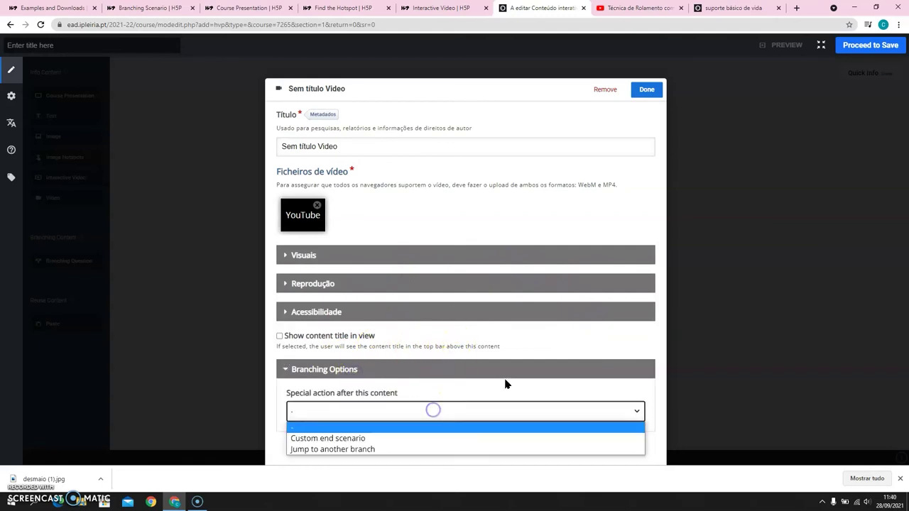
pyautogui.click(376, 450)
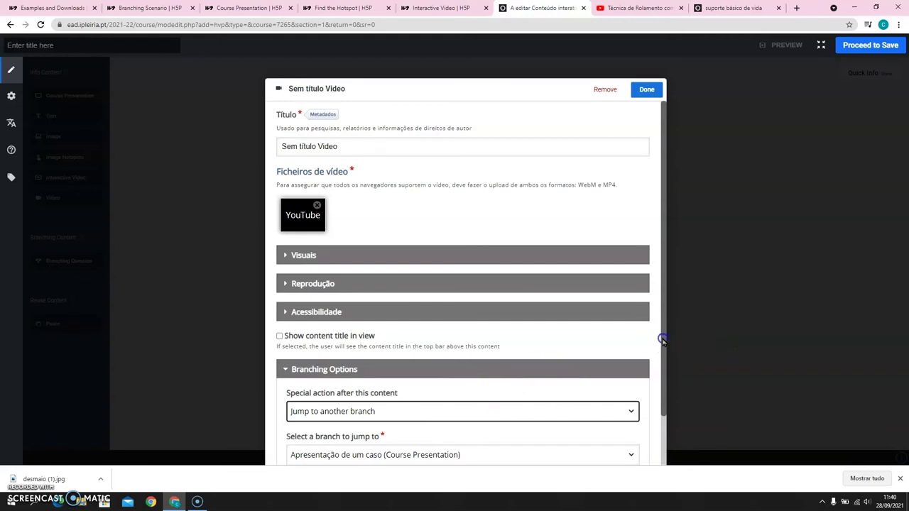
pyautogui.moveTo(662, 339); pyautogui.dragTo(656, 408)
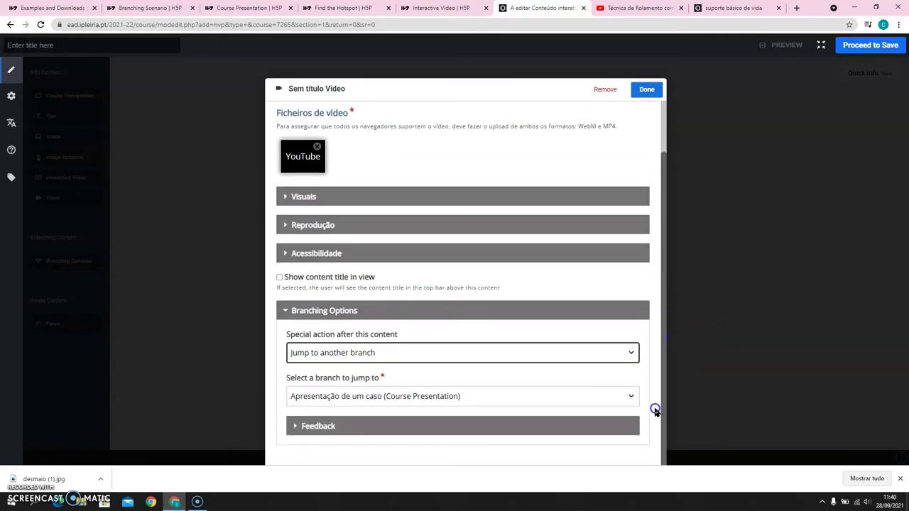
pyautogui.click(428, 397)
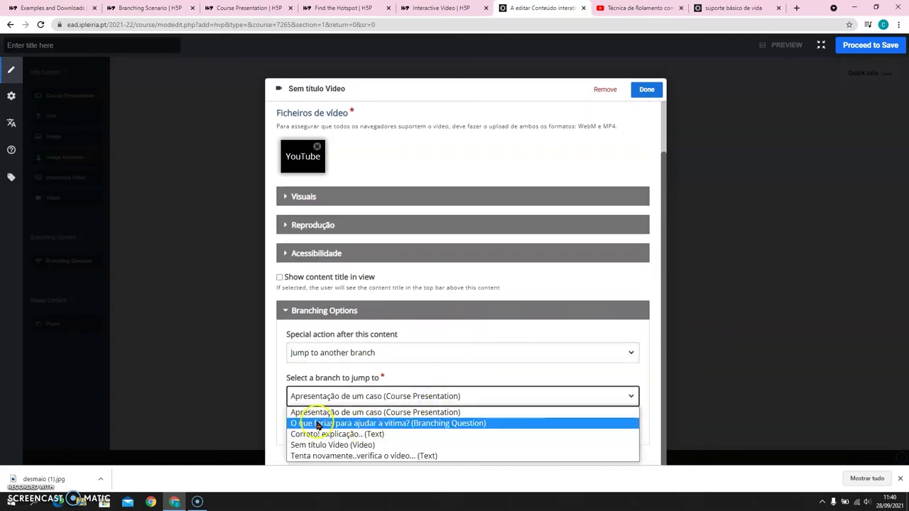
pyautogui.click(440, 425)
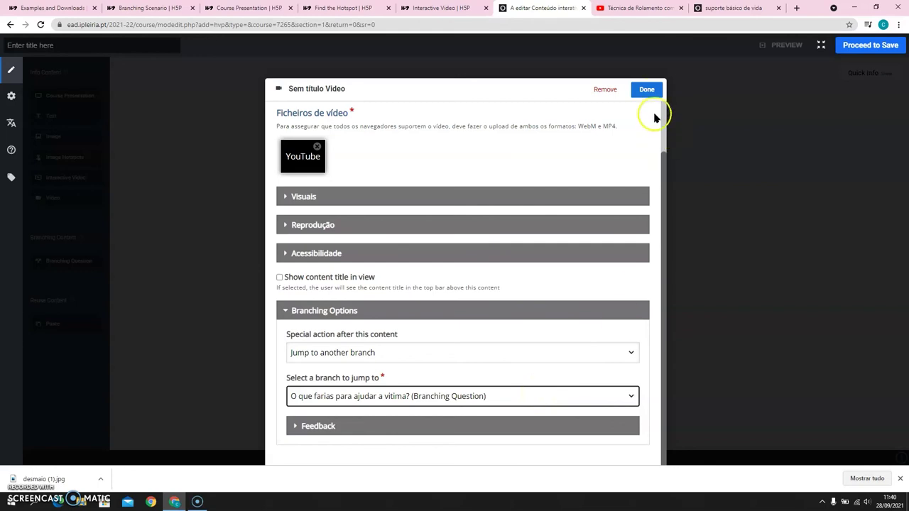
pyautogui.click(647, 91)
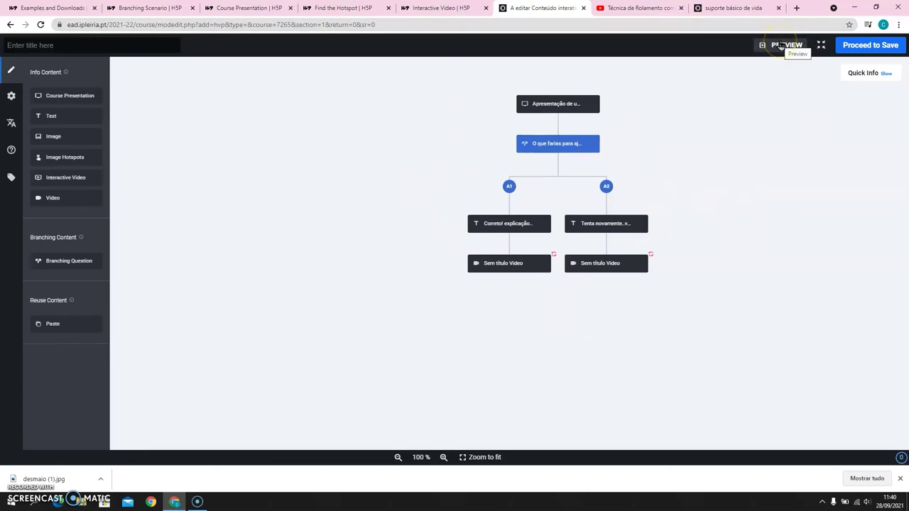
# Open the finished "suporte básico de vida" example in full screen, start it and continue past the case presentation.
pyautogui.click(731, 7)
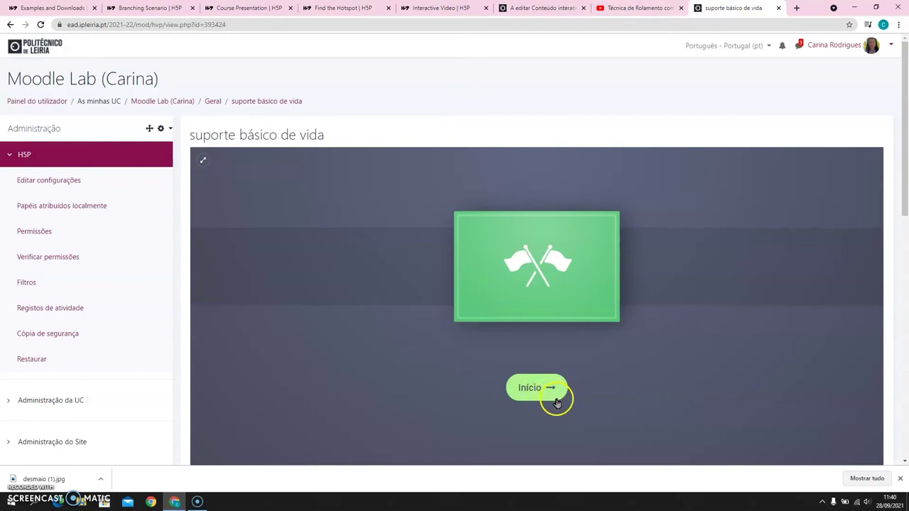
pyautogui.click(202, 160)
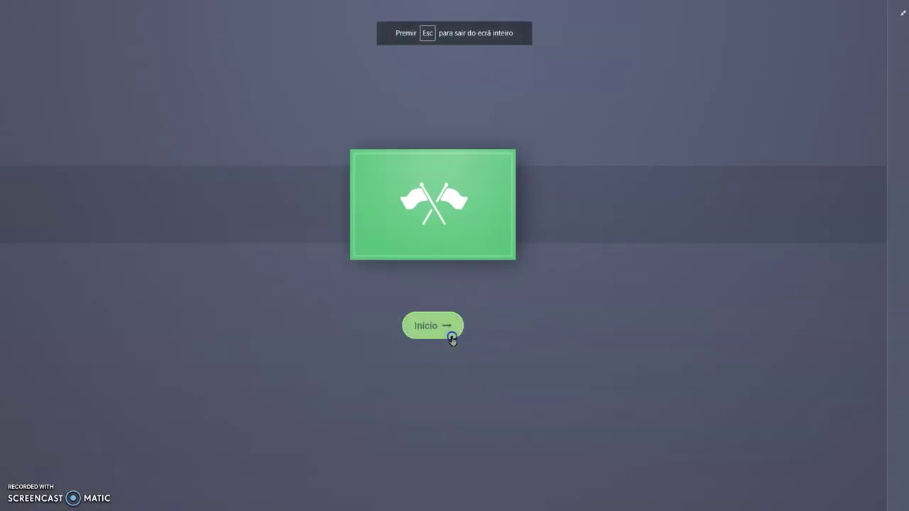
pyautogui.click(452, 338)
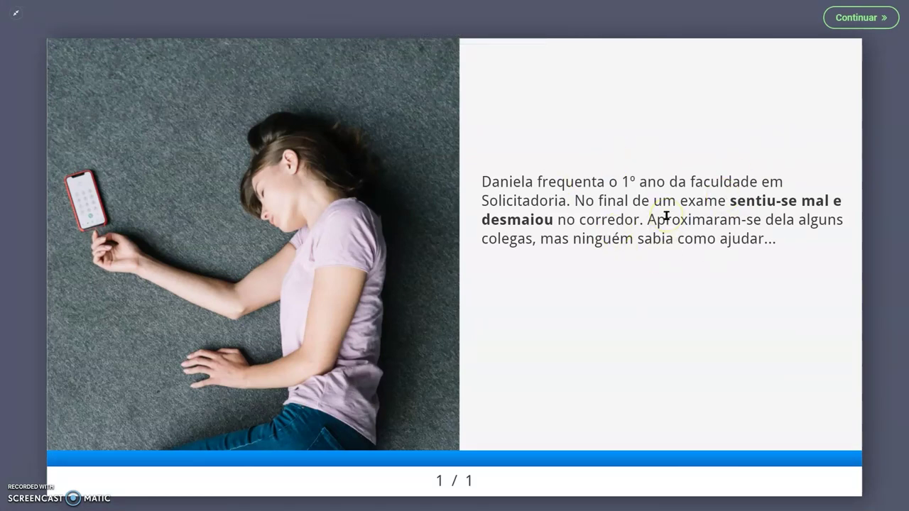
pyautogui.click(856, 21)
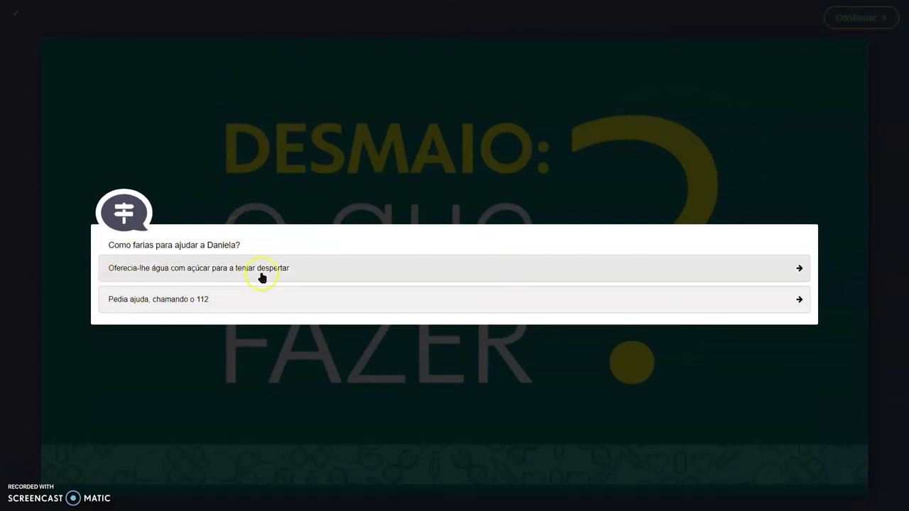
# Test the answer "Oferecia-lhe água com açúcar para a tentar despertar" through its feedback text and video back to the question, and exit full screen.
pyautogui.click(288, 269)
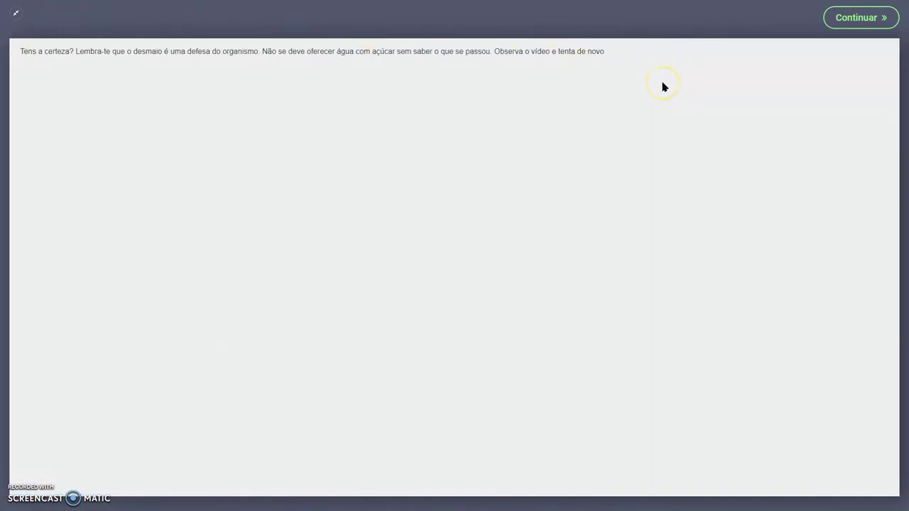
pyautogui.click(879, 21)
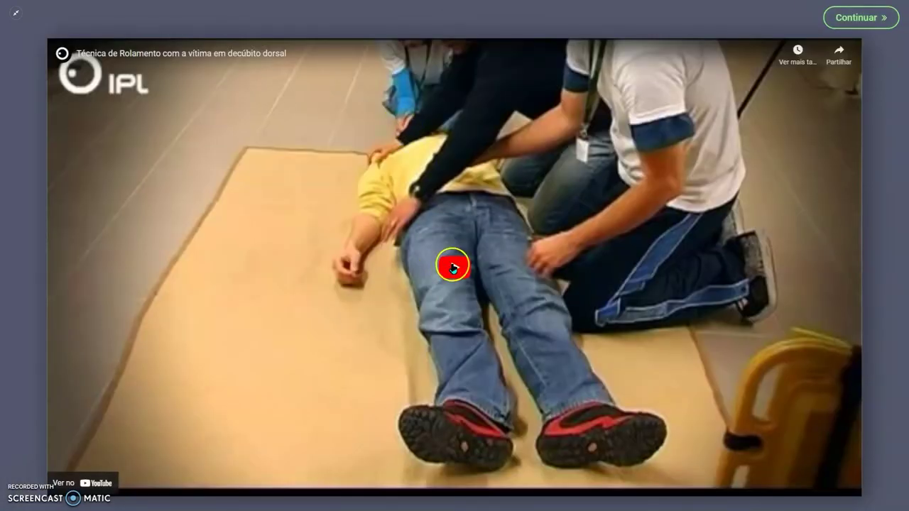
pyautogui.click(453, 268)
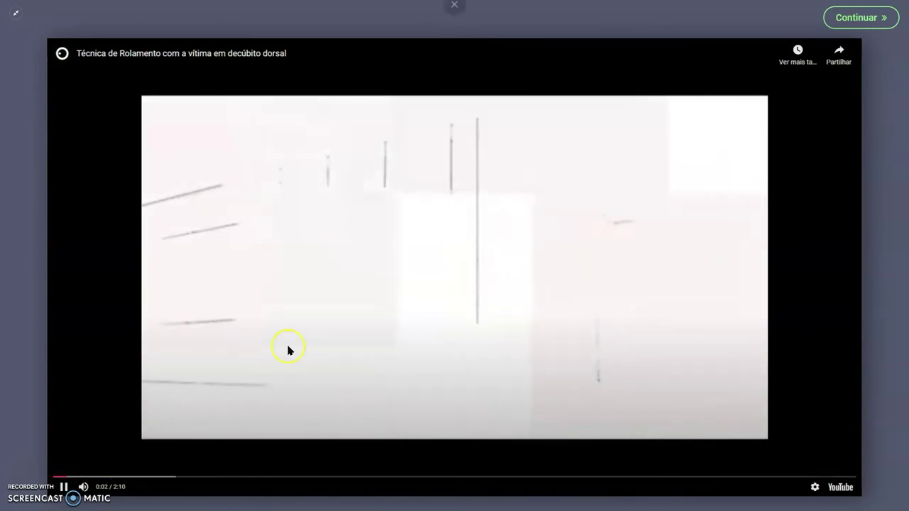
pyautogui.click(63, 489)
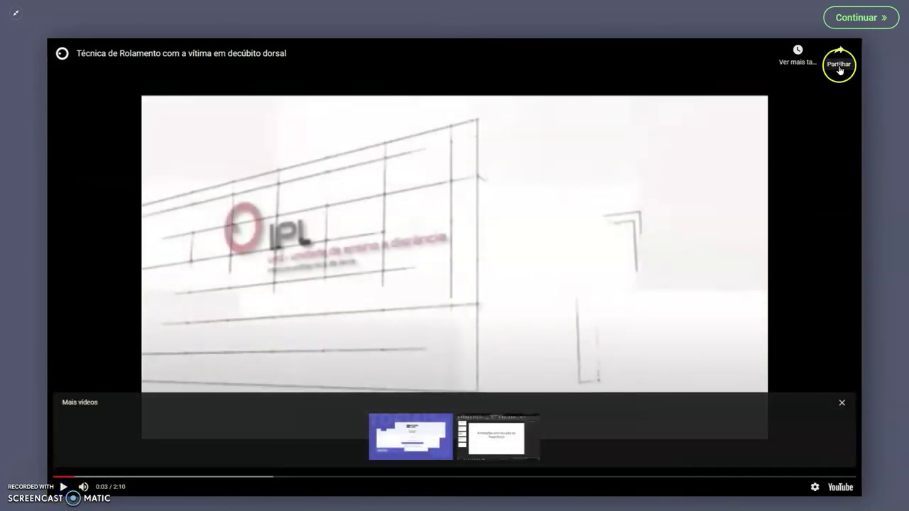
pyautogui.click(865, 18)
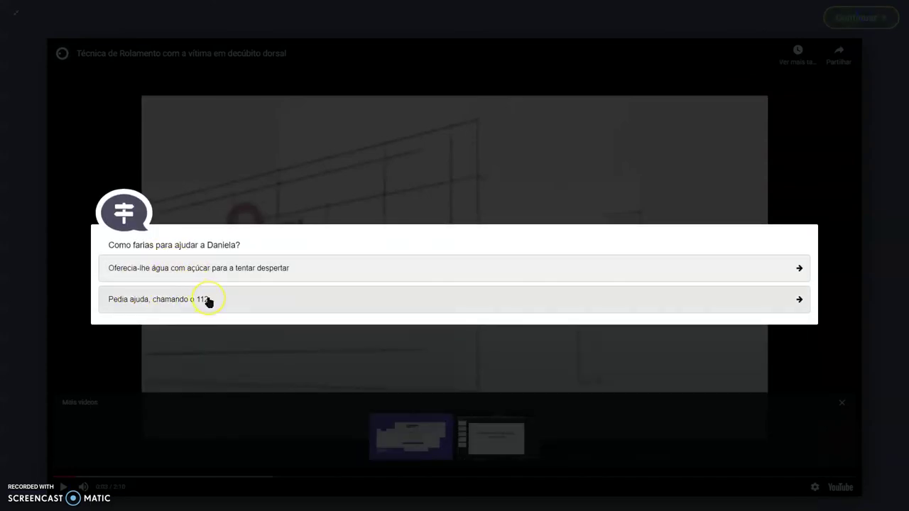
pyautogui.press('Escape')
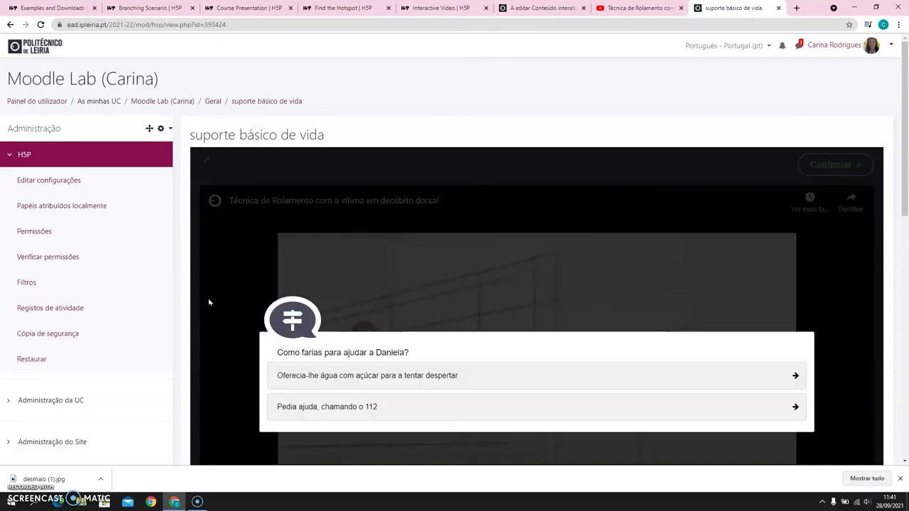
# Return to the branching scenario being edited, leave its full-screen editor, and try to save the activity and return to the course.
pyautogui.click(549, 9)
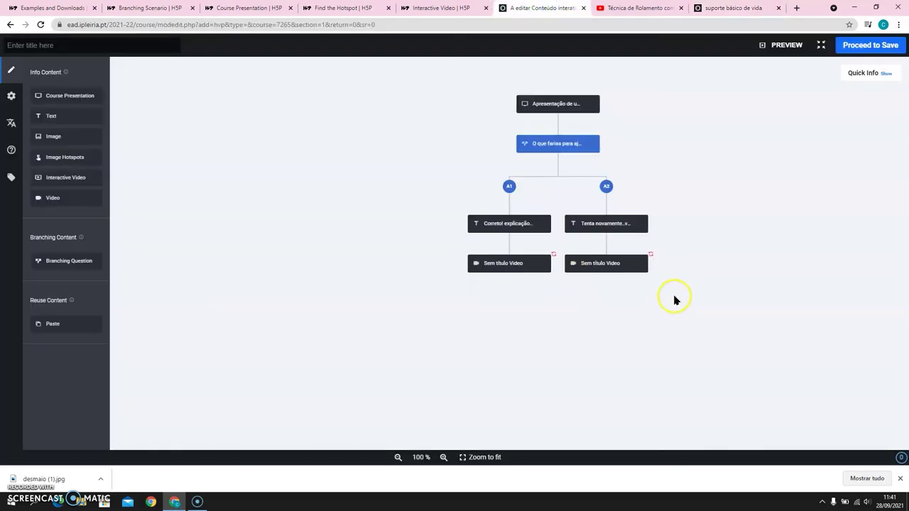
pyautogui.click(824, 45)
pyautogui.click(606, 286)
pyautogui.scroll(-5, 606, 286)
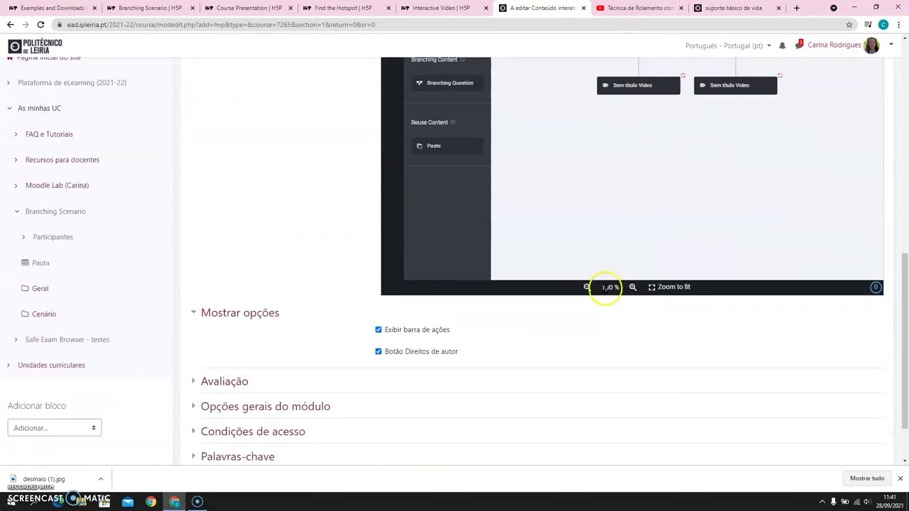
pyautogui.click(489, 413)
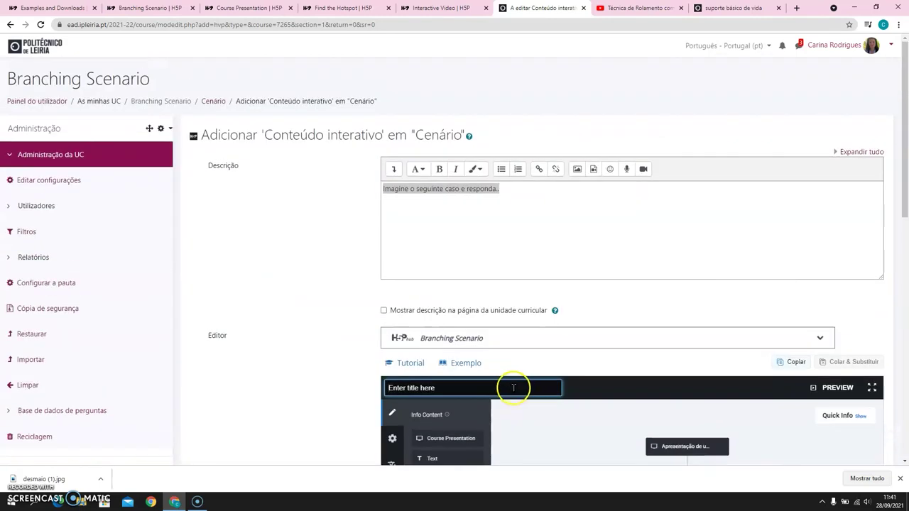
# Review the activity form from the description and H5P editor down to the save options.
pyautogui.scroll(-4, 504, 348)
pyautogui.scroll(-3, 544, 313)
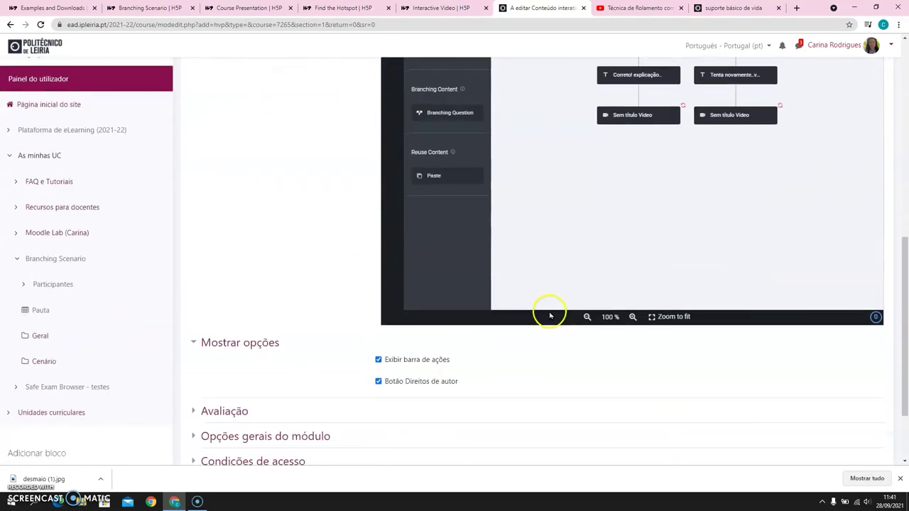
pyautogui.scroll(-2, 566, 345)
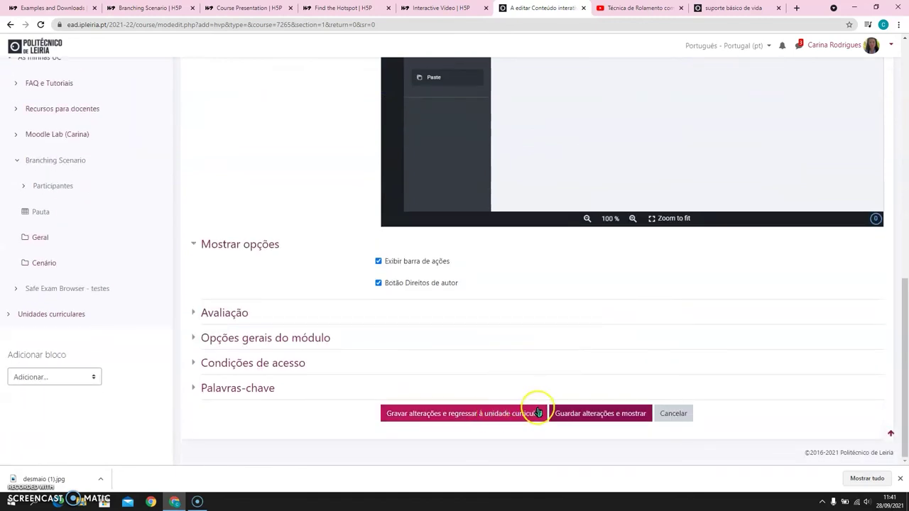
pyautogui.scroll(10, 521, 380)
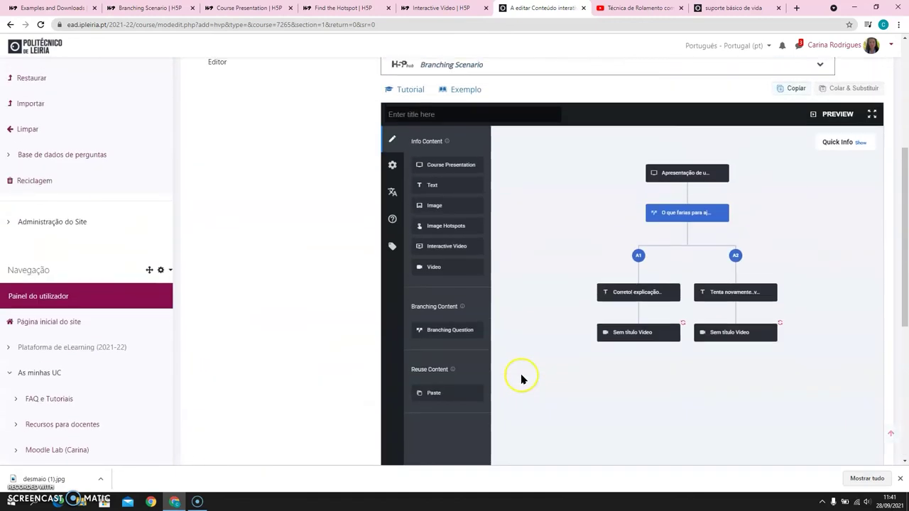
pyautogui.click(465, 209)
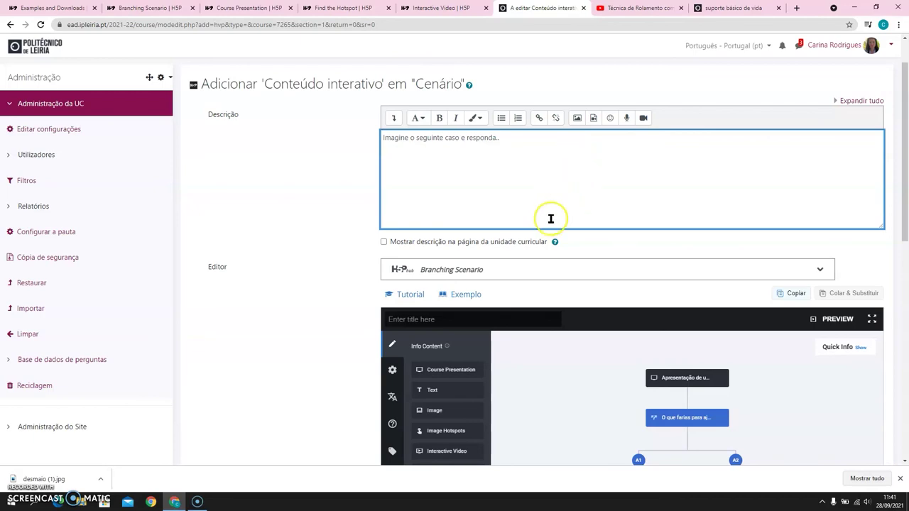
pyautogui.scroll(-8, 547, 224)
pyautogui.scroll(5, 516, 274)
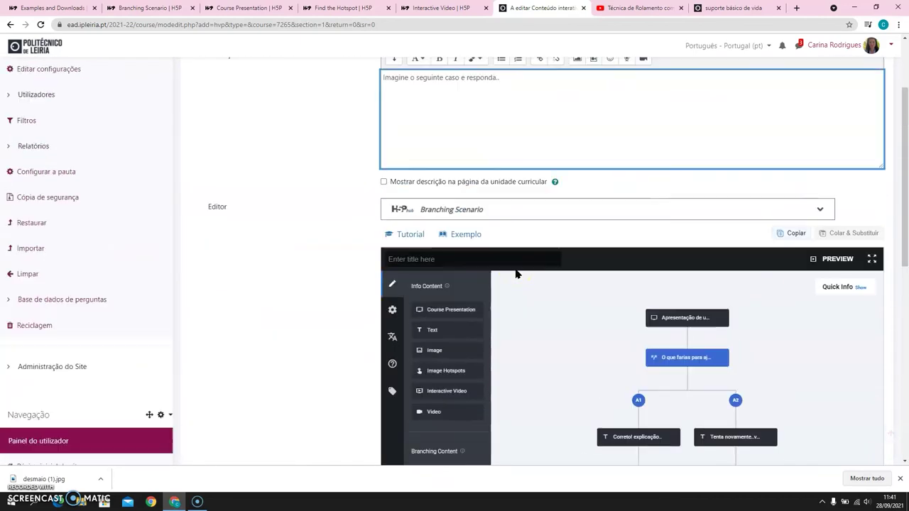